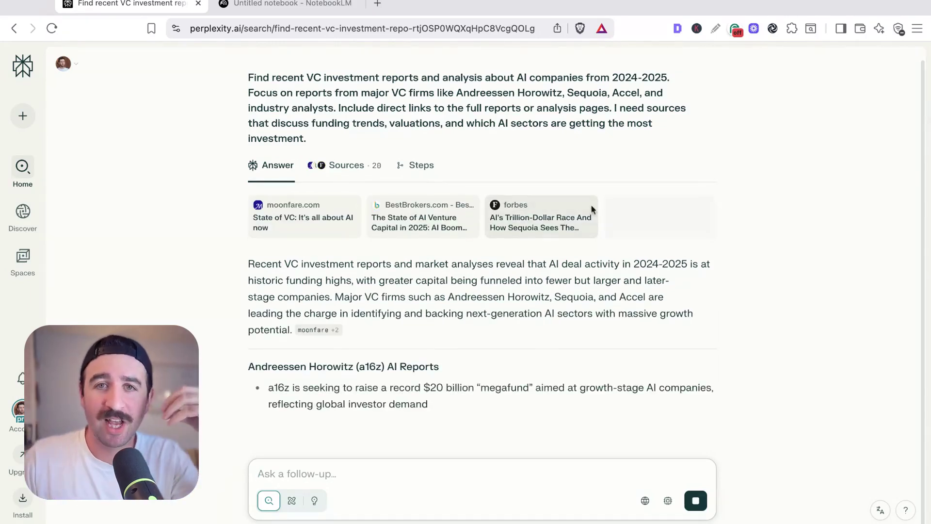
Scroll through Perplexity's answer on 2024–2025 VC reports about AI companies and highlight its opening phrase
scroll(599, 158, "down", 1)
scroll(598, 158, "down", 3)
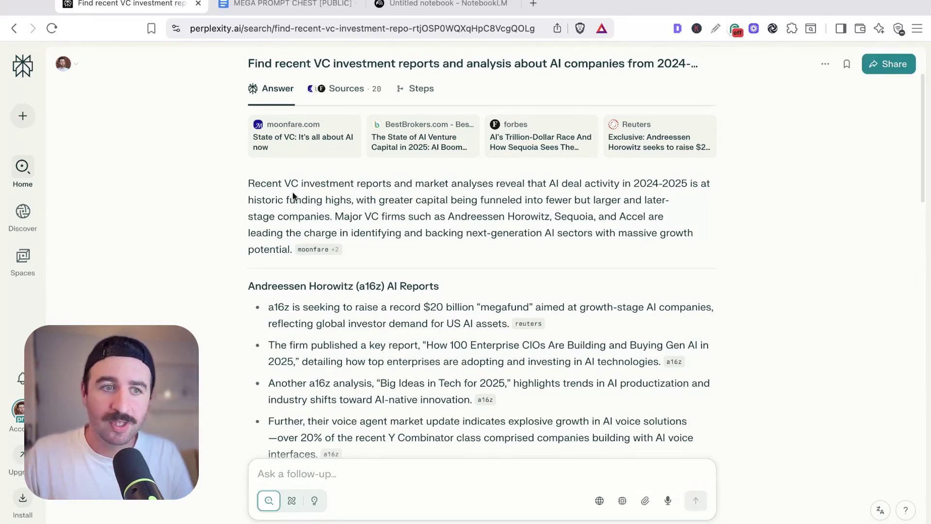
left_click_drag(281, 185, 482, 184)
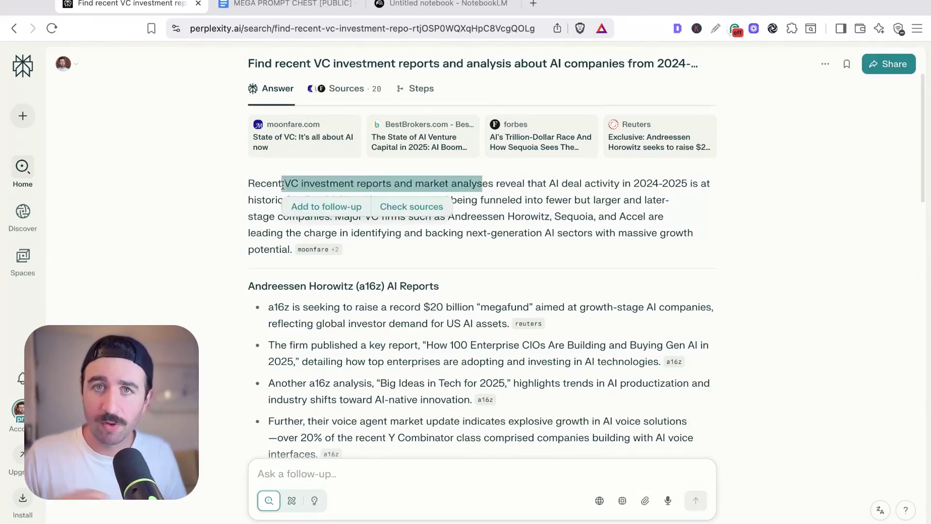
Bring up the MEGA PROMPT CHEST document and scroll through its table of contents
left_click(286, 3)
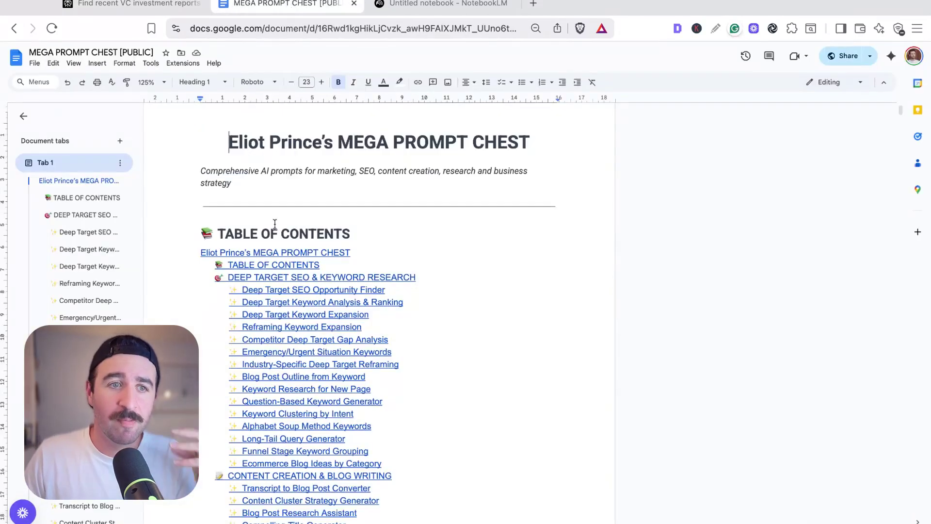
left_click_drag(319, 146, 393, 145)
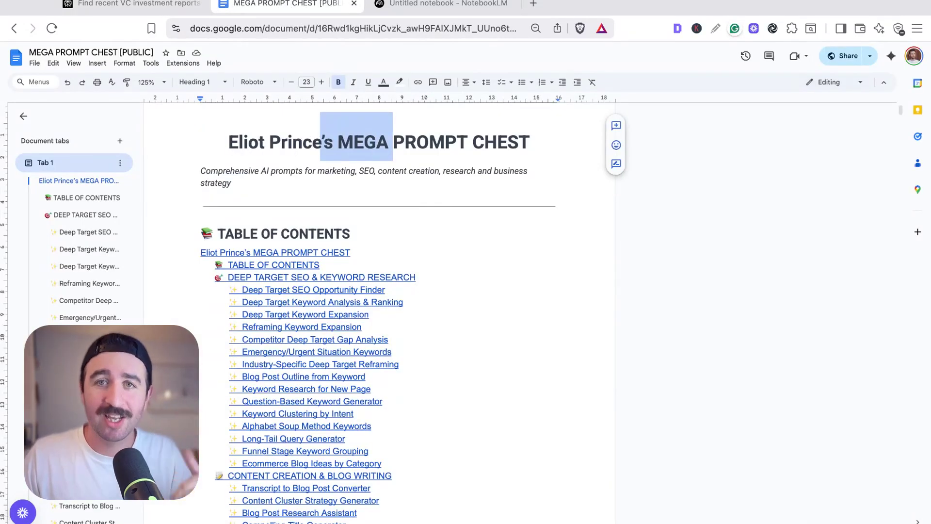
scroll(365, 291, "down", 10)
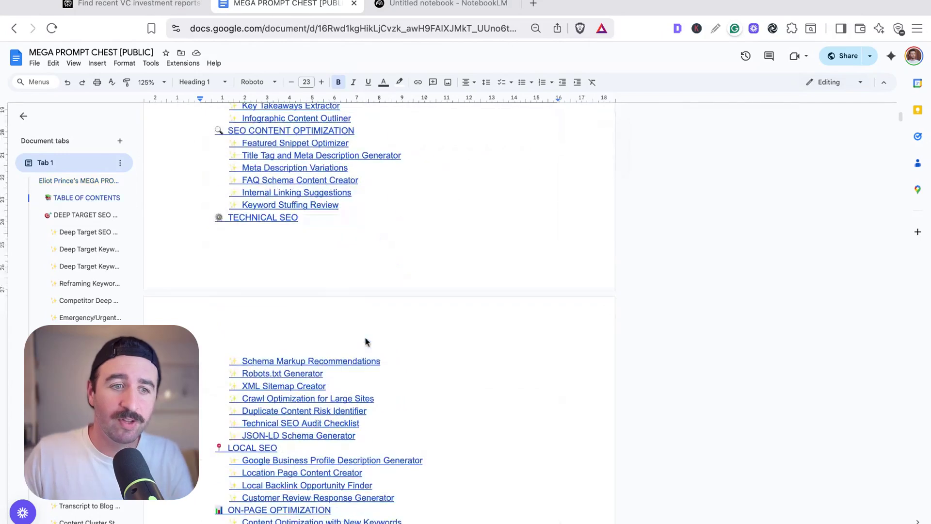
scroll(297, 260, "down", 7)
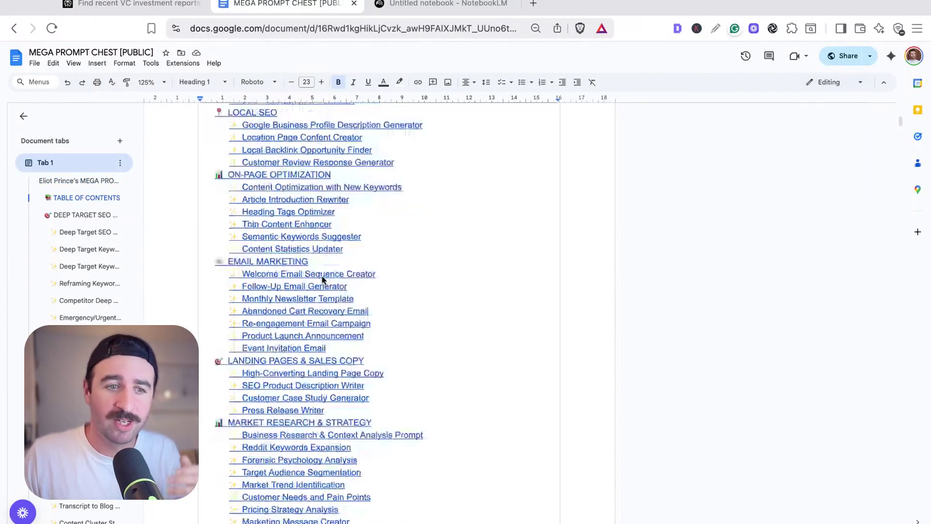
scroll(322, 280, "down", 12)
Follow the Hardback Book Mockup link, then scroll up to the Customer Persona prompt
left_click(295, 223)
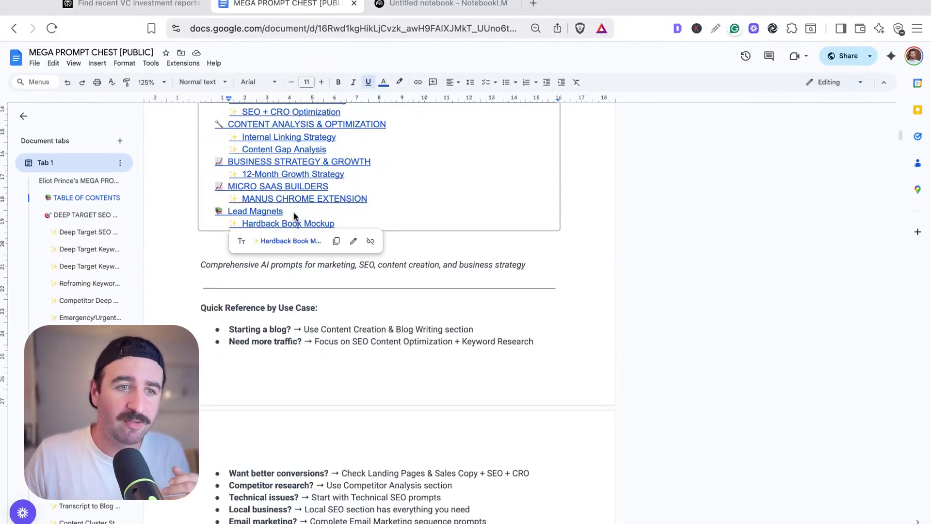
left_click(303, 217)
scroll(310, 325, "up", 15)
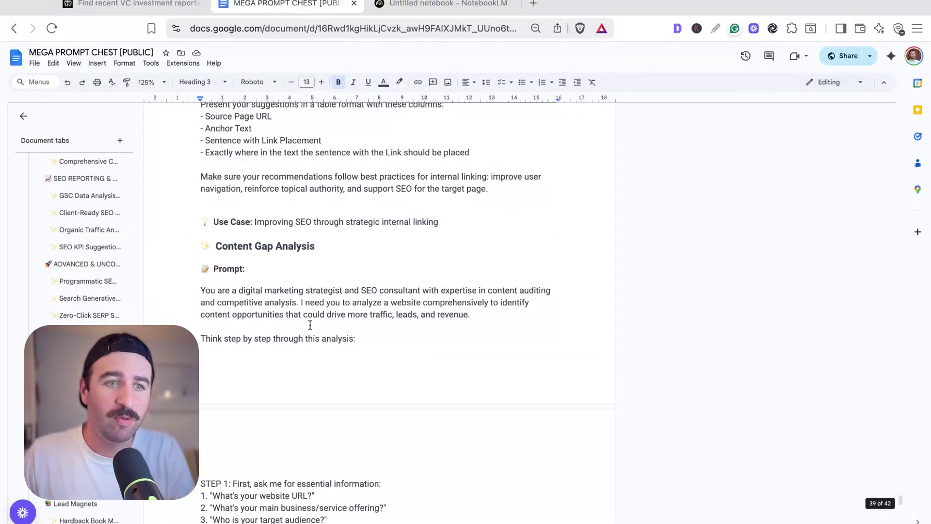
scroll(310, 325, "up", 20)
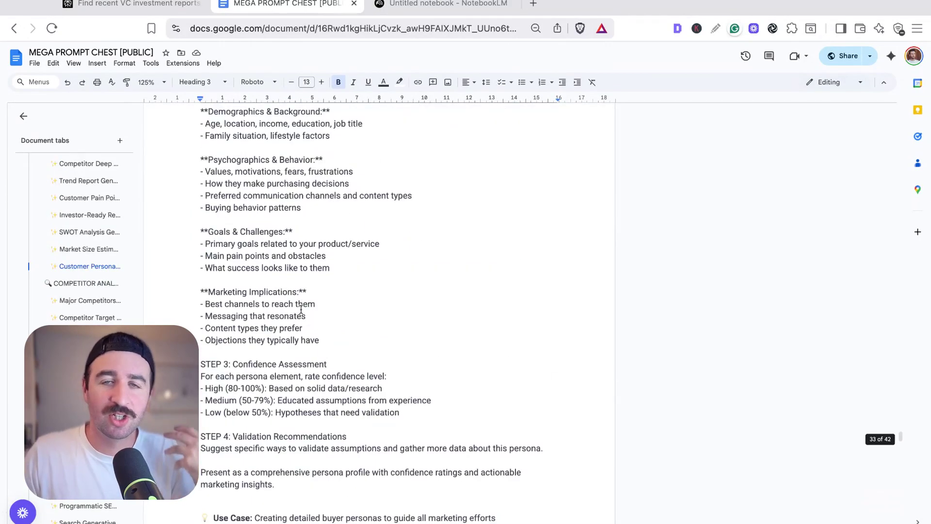
Back in Perplexity, read the VC reports answer down to its full-content links and follow-ups
left_click(130, 4)
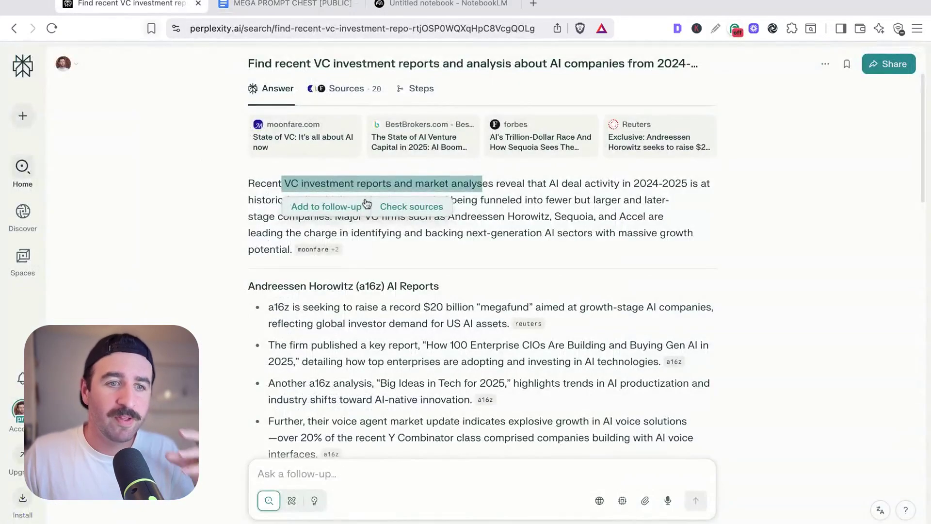
left_click(548, 216)
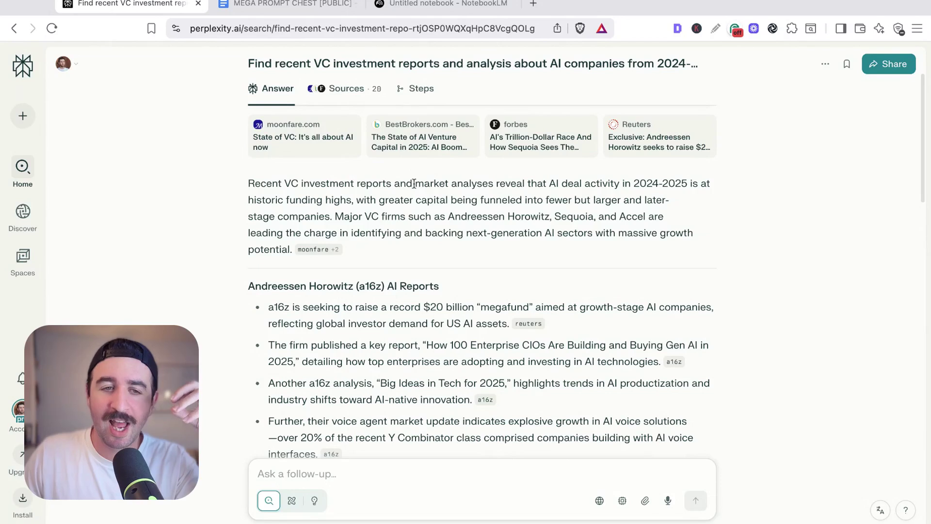
left_click_drag(413, 183, 571, 252)
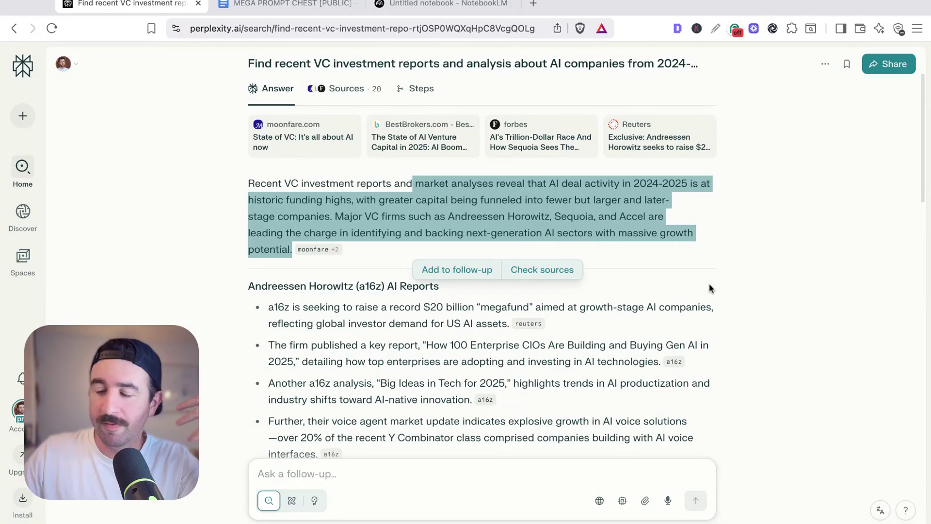
scroll(686, 268, "down", 1)
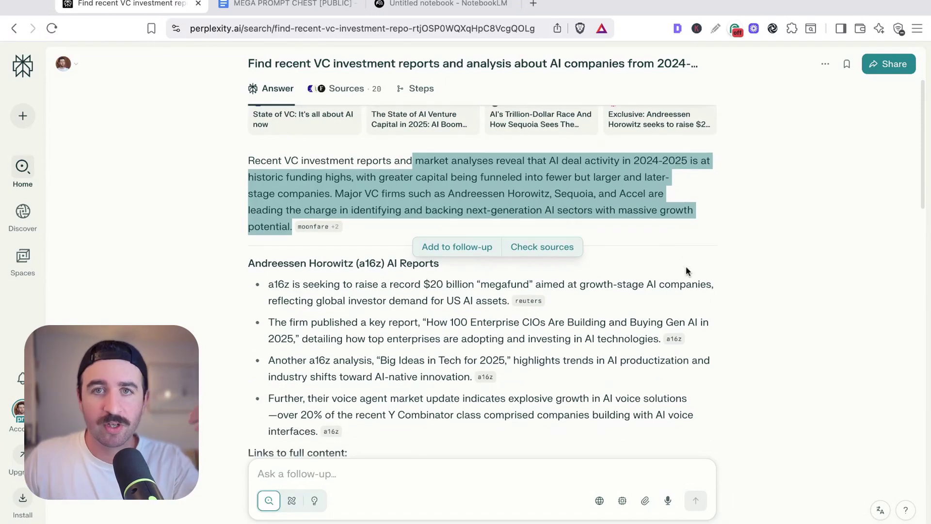
scroll(669, 272, "down", 5)
left_click(635, 303)
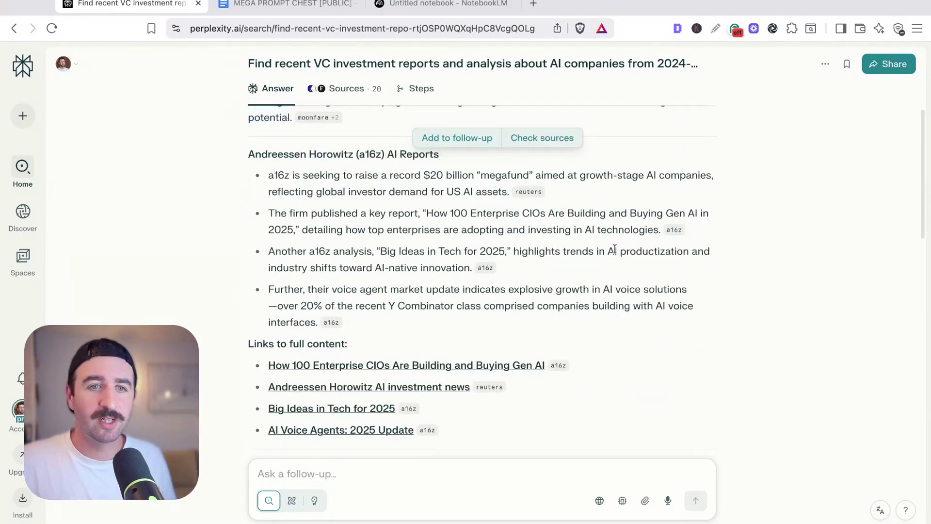
scroll(609, 265, "down", 5)
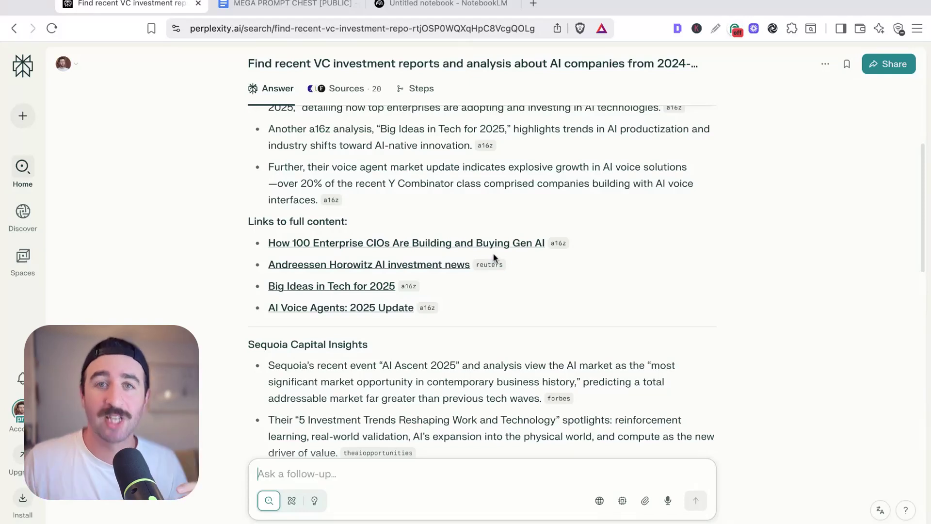
scroll(465, 259, "down", 15)
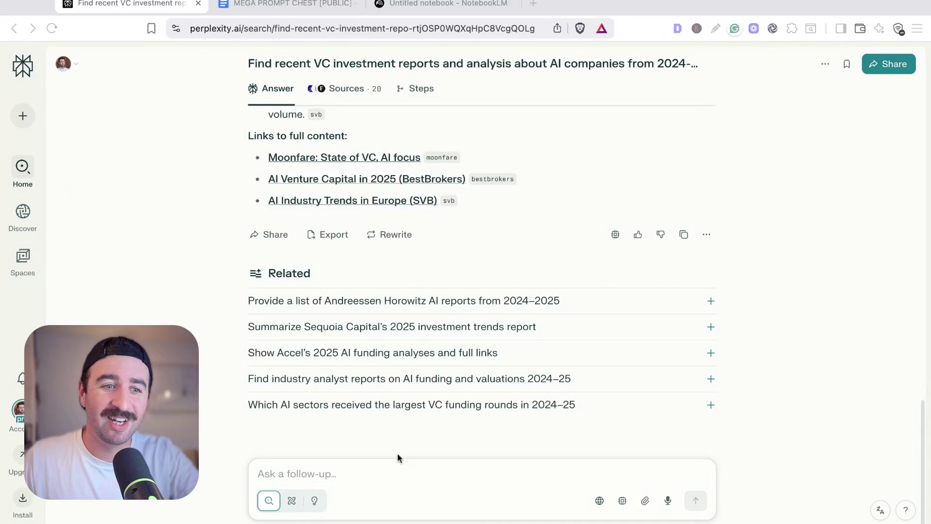
Send the follow-up requesting a numbered list of clean URLs, then select the 20 returned URLs
type("Provide your findings as a numbered list with clean URLs on separate lines that I can easily copy-paste.")
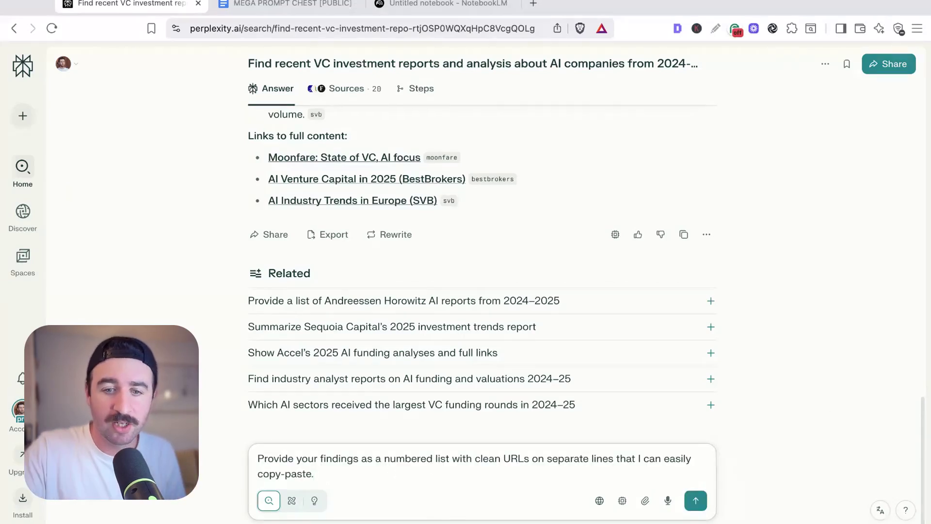
key("Return")
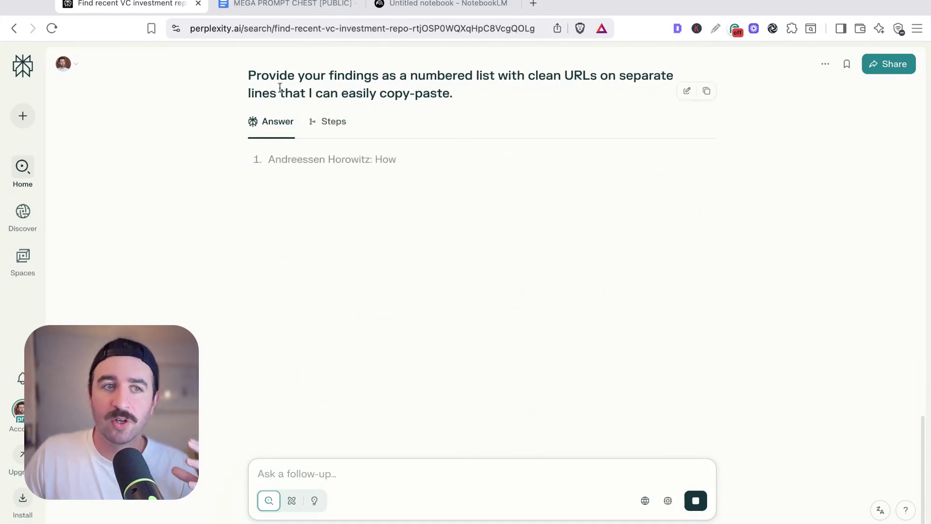
left_click_drag(248, 75, 283, 93)
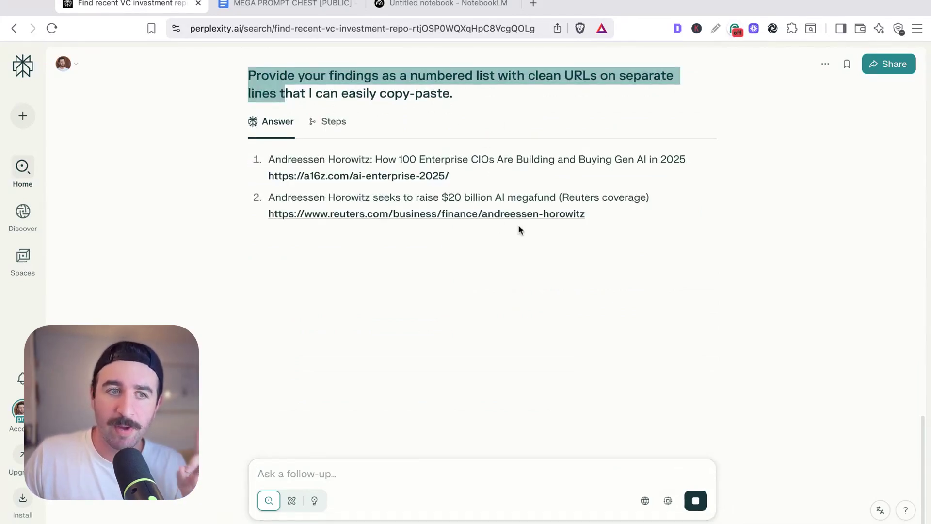
left_click_drag(270, 183, 636, 294)
scroll(269, 179, "down", 1)
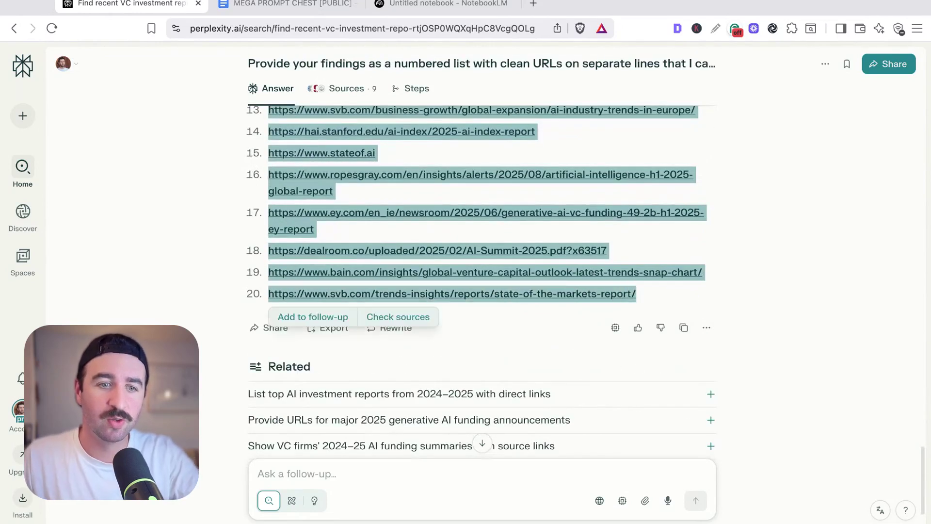
Insert the copied report URLs as Website sources in the untitled NotebookLM notebook
left_click(417, 4)
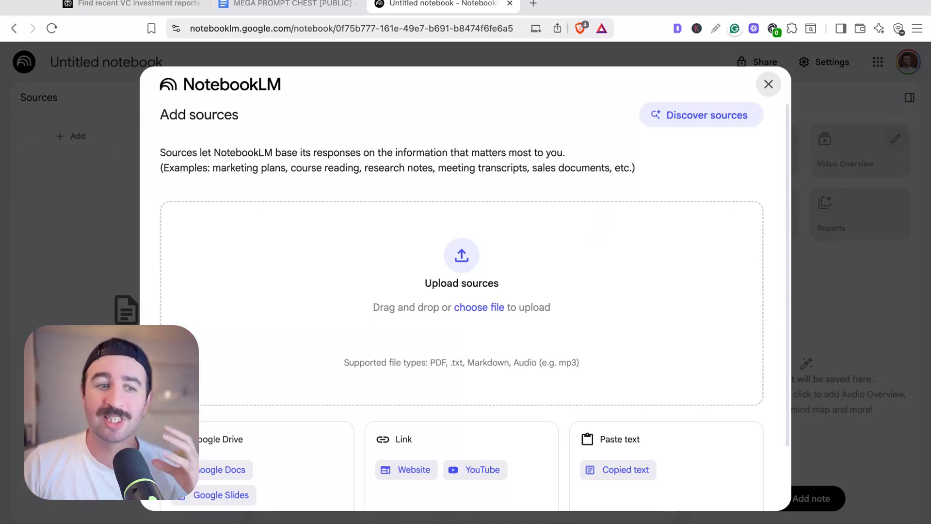
scroll(415, 226, "down", 3)
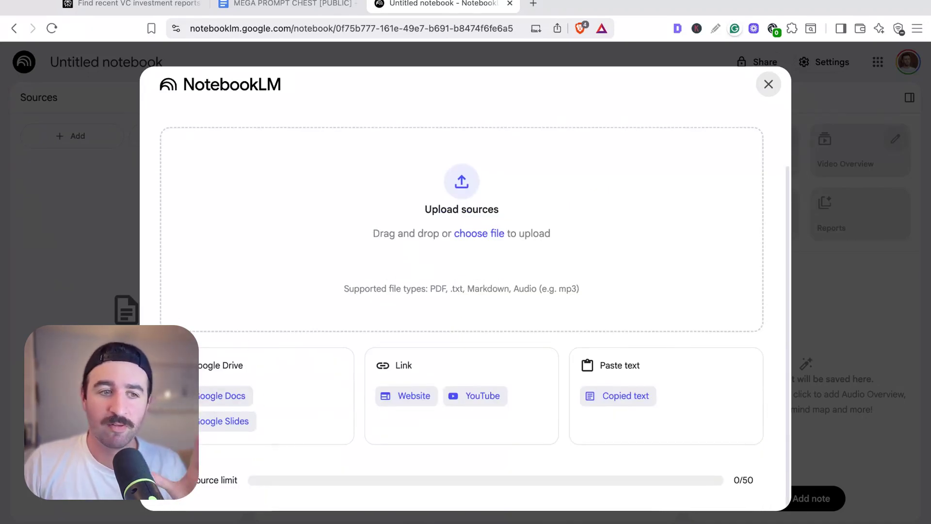
left_click(418, 400)
left_click(243, 203)
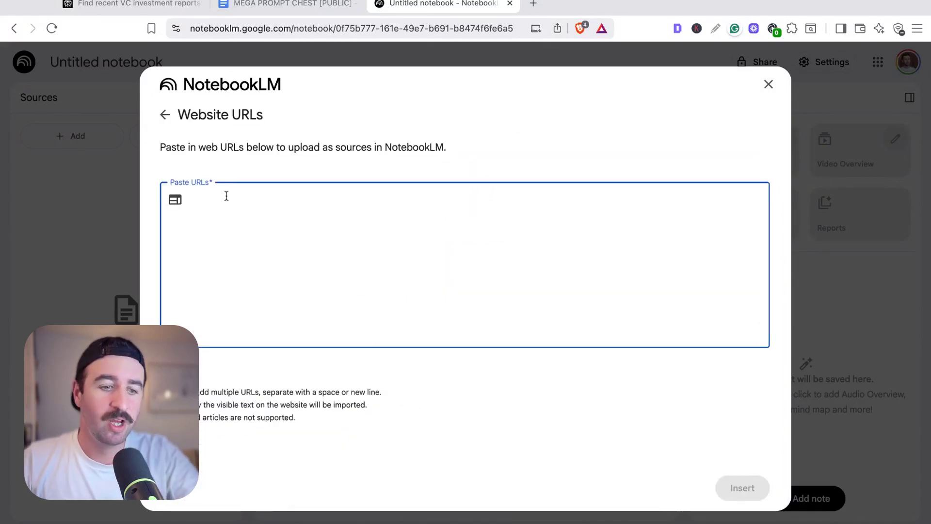
key("super+v")
left_click(742, 488)
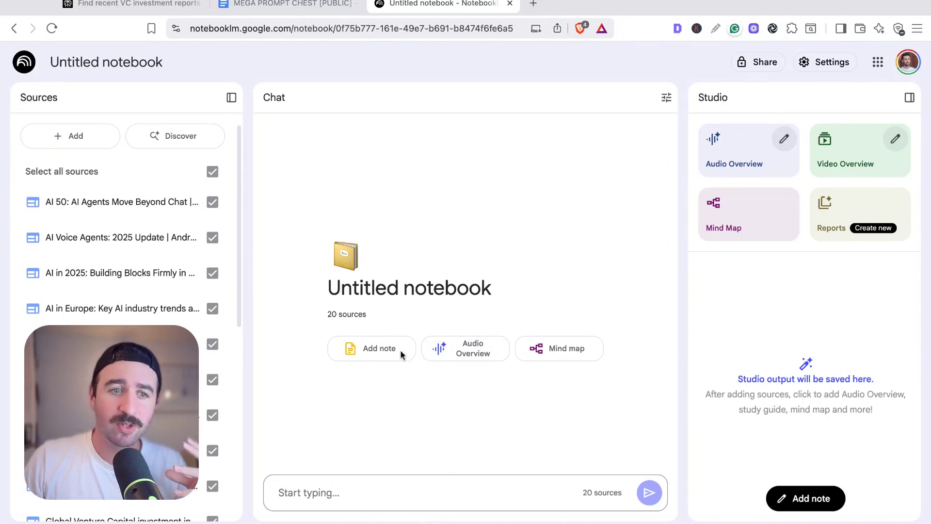
Ask the notebook its suggested question about 2025 AI trends and investment shifts
scroll(108, 246, "down", 8)
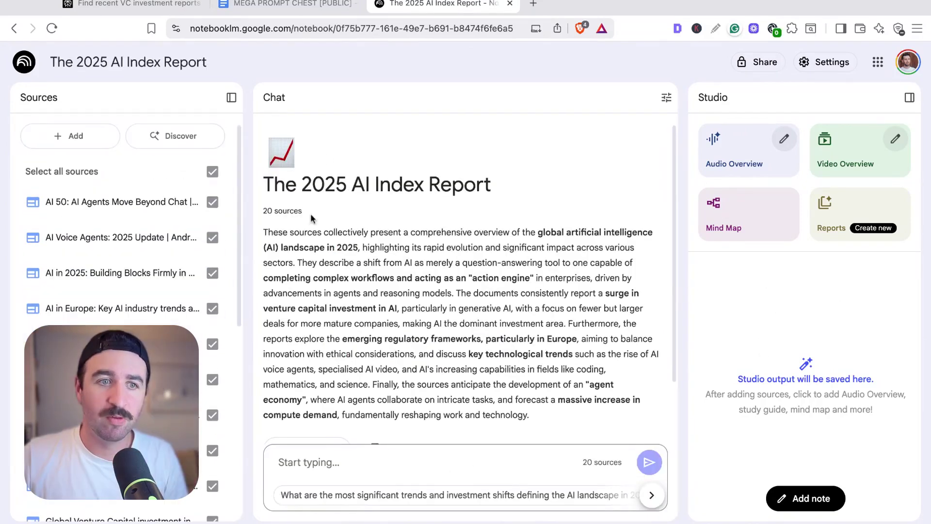
left_click_drag(301, 189, 440, 189)
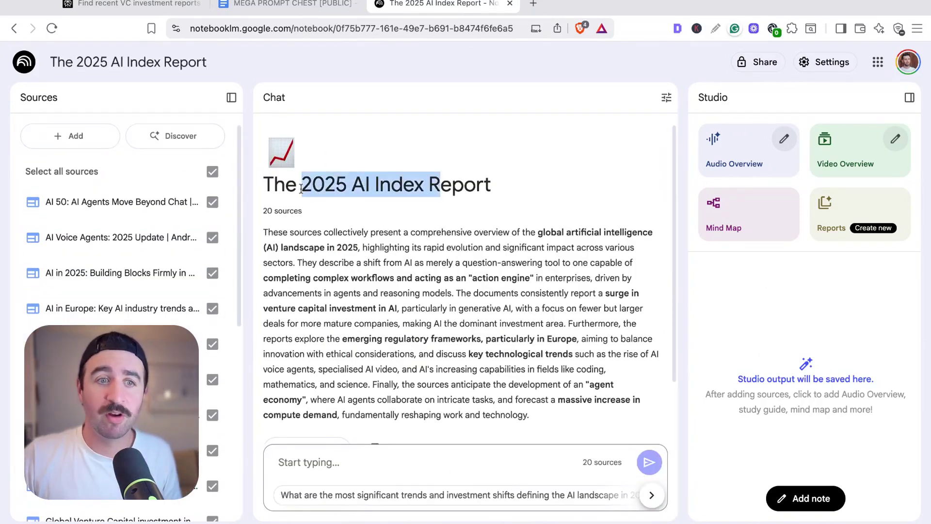
left_click(435, 456)
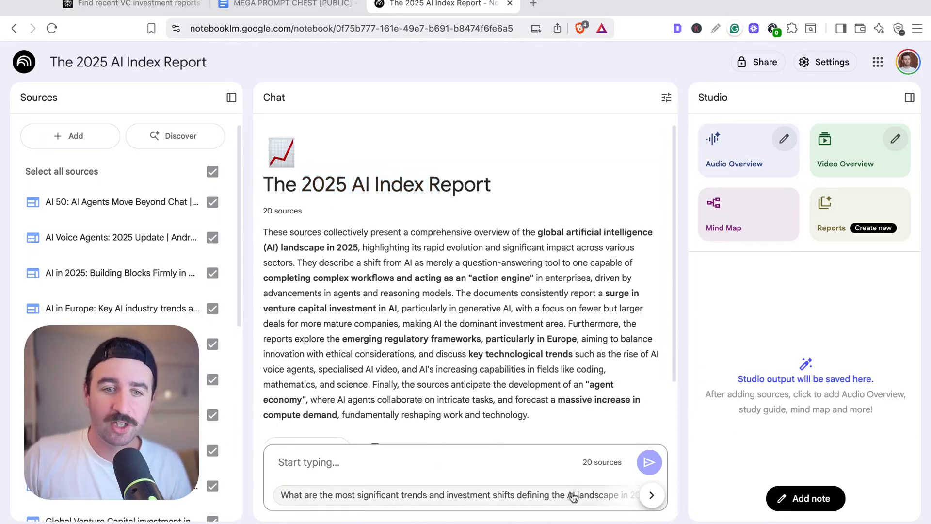
left_click(463, 496)
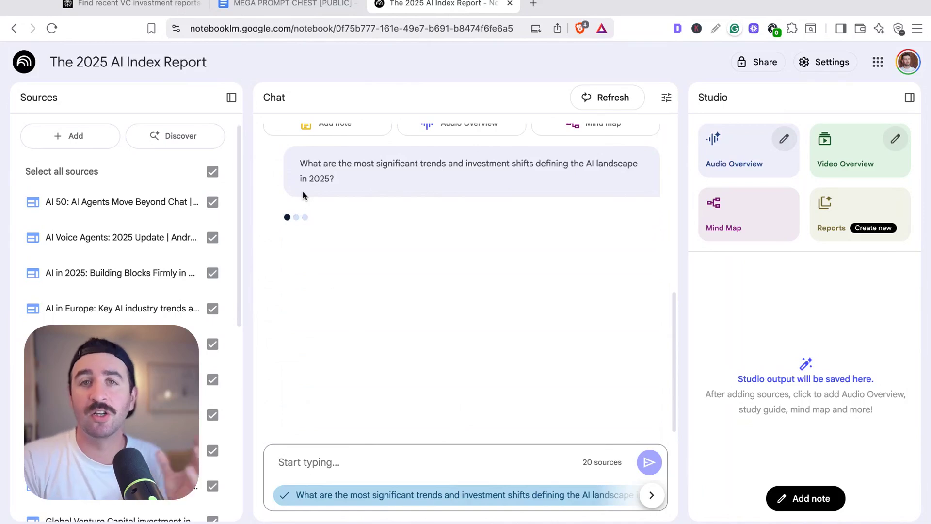
Read the Most Significant Trends answer to the end, then return to the Perplexity URL list
mouse_move(333, 163)
left_mouse_down()
mouse_move(608, 164)
mouse_move(335, 178)
left_mouse_up()
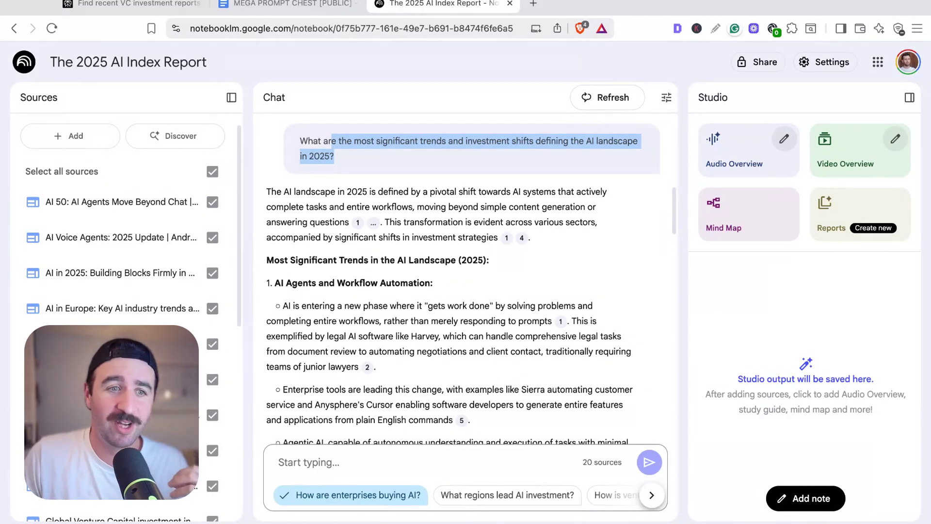
left_click_drag(298, 260, 311, 284)
scroll(371, 286, "down", 3)
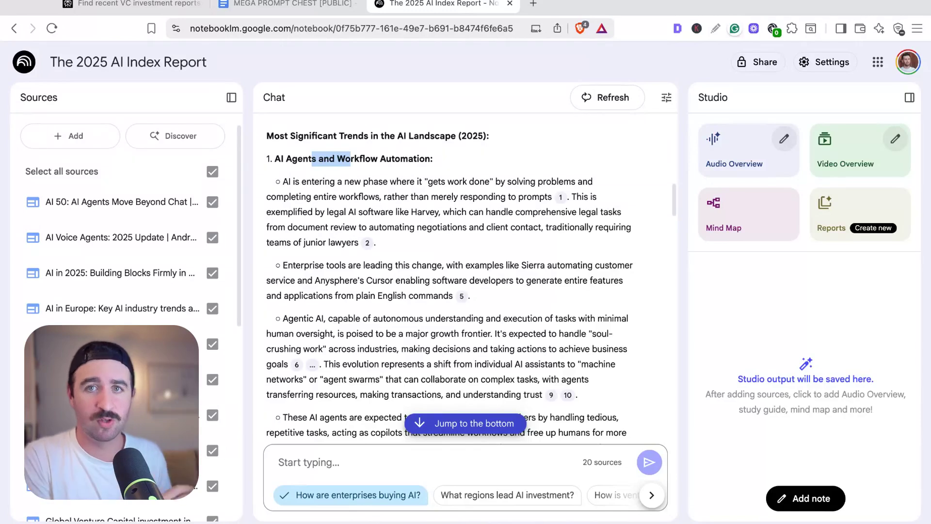
left_click(422, 422)
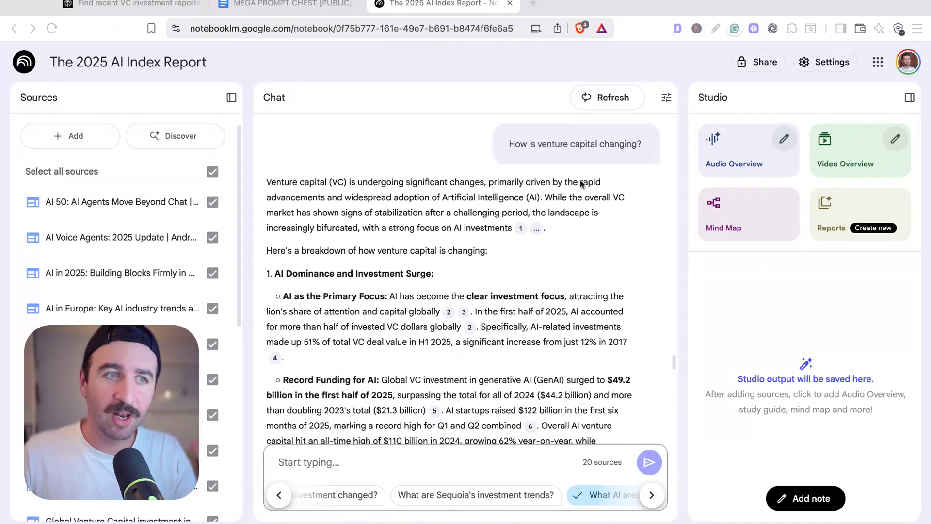
left_click(167, 6)
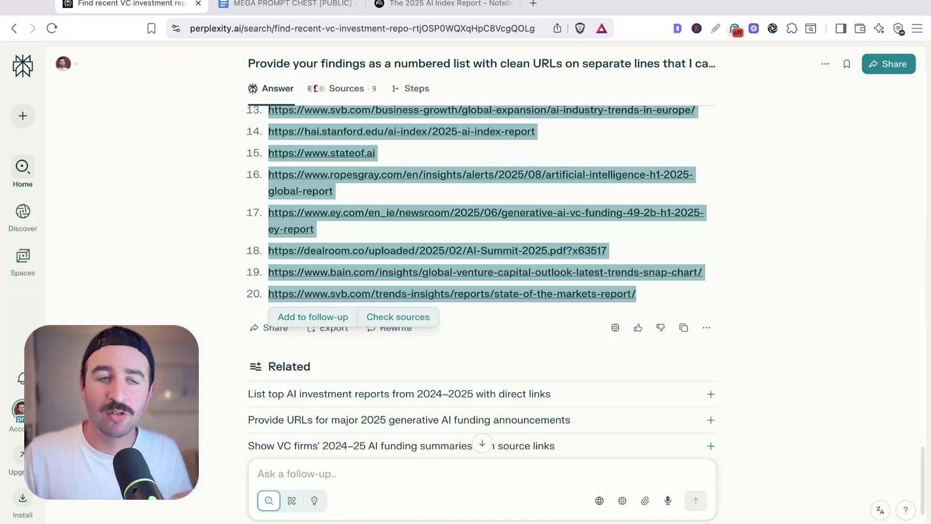
Start a new Perplexity thread with sources switched from Web to Social
left_click(23, 116)
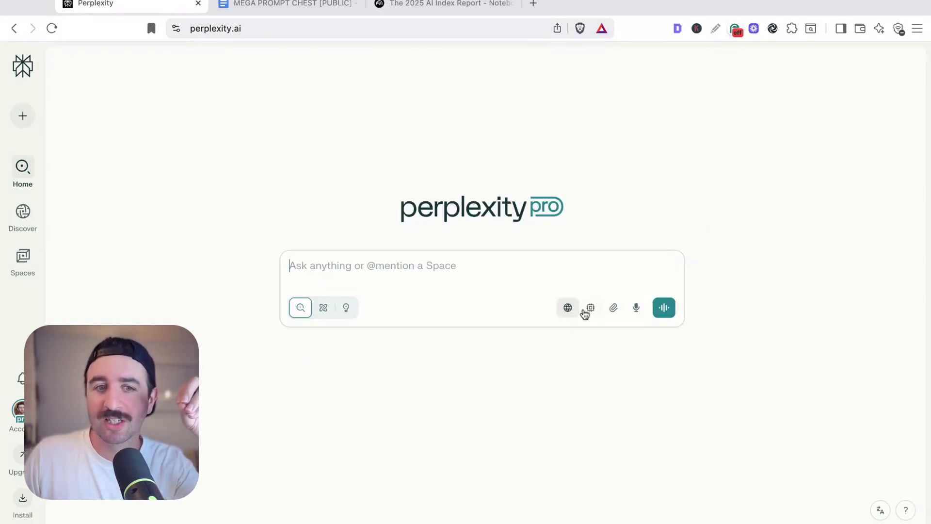
left_click(569, 309)
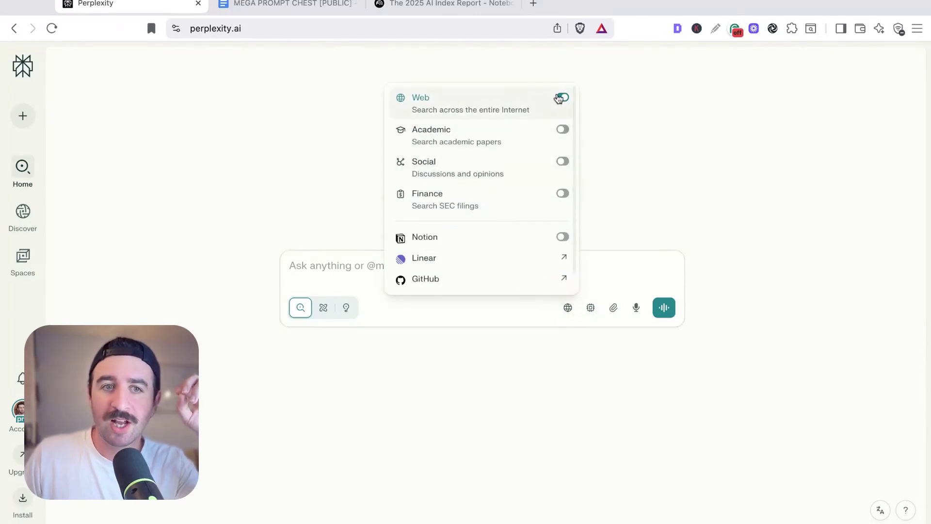
left_click(561, 97)
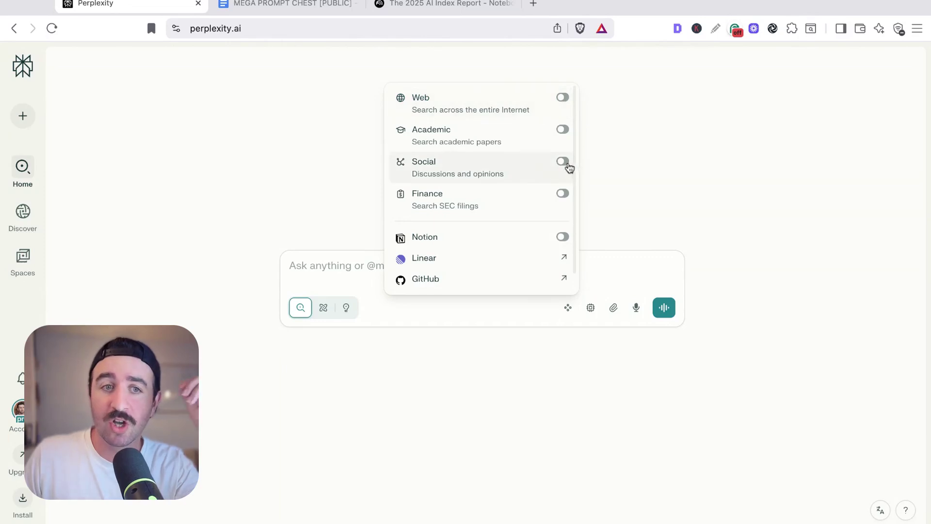
left_click(565, 163)
left_click(652, 160)
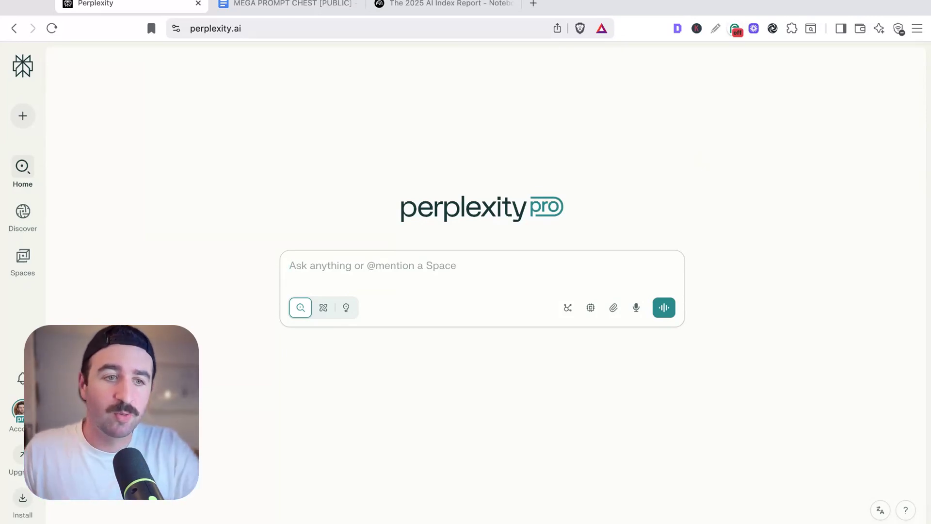
Paste the Reddit founders' challenges prompt and submit it in Research mode
type("Search Reddit threads from r/SaaS, r/entrepreneur, and r/startups where founders are discussing their current biggest challenges and frustrations. Focus on posts from the last 3 months with high engagement. Include direct Reddit thread URLs. Look for discussions about customer acquisition, pricing, churn, product development issues.")
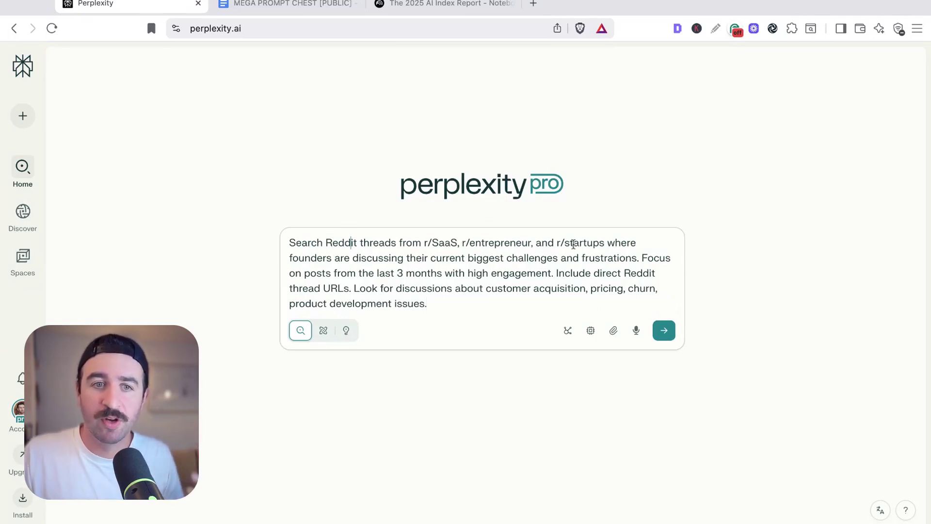
left_click_drag(352, 258, 631, 258)
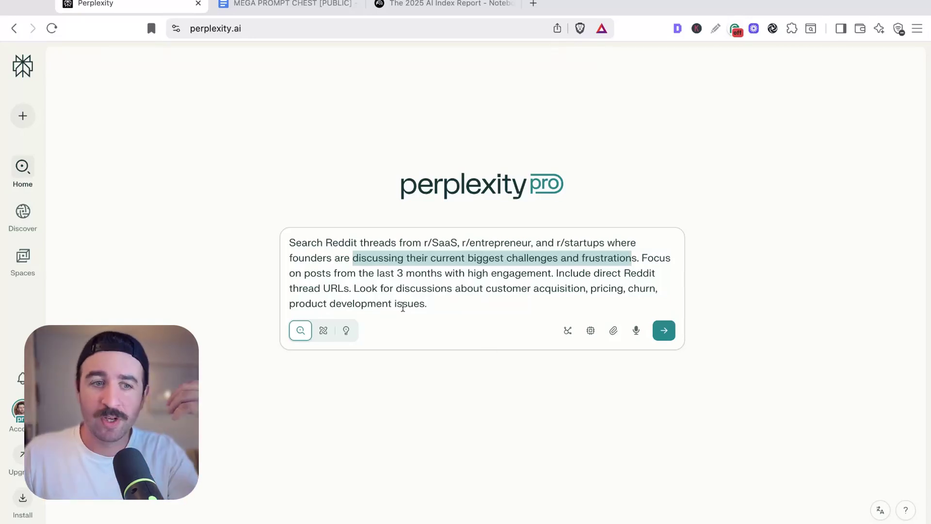
left_click(323, 330)
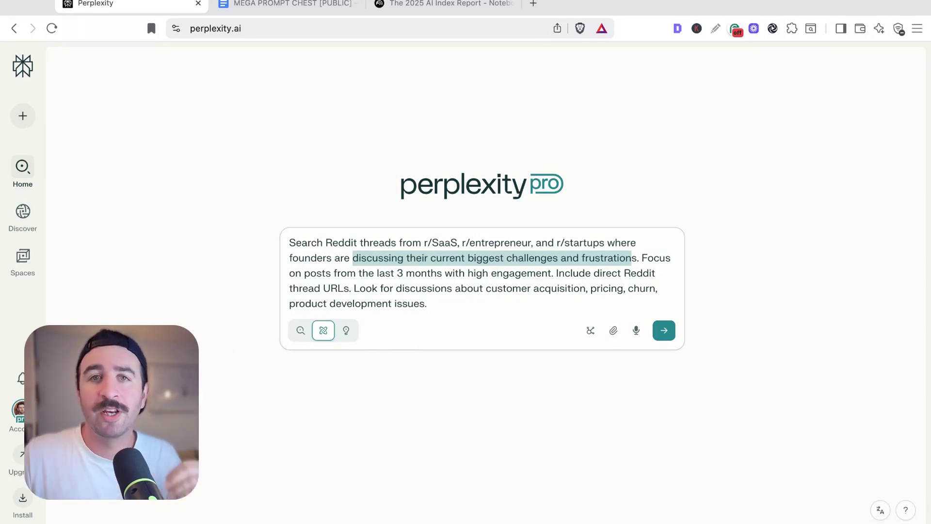
left_click(657, 337)
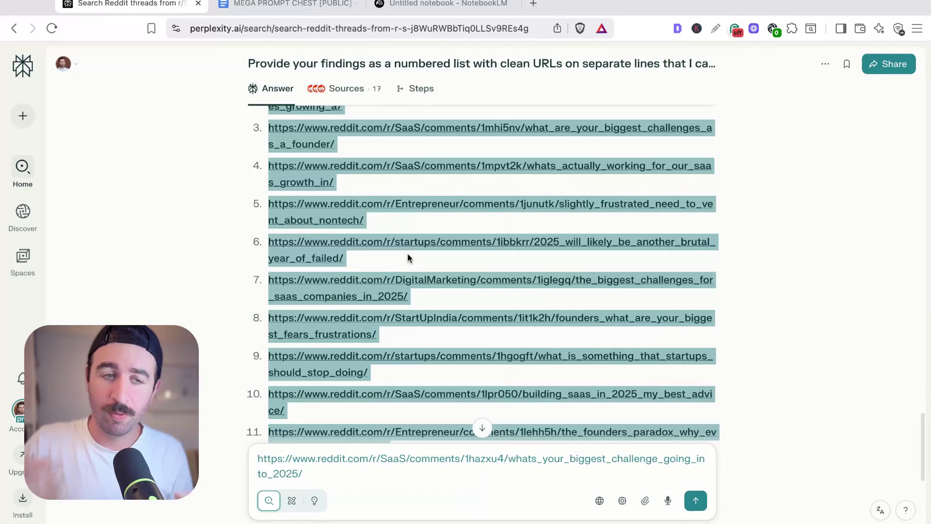
Add the Reddit thread URLs as Website sources and ask 'what are the most common complaints for saas companies right now'
left_click(425, 4)
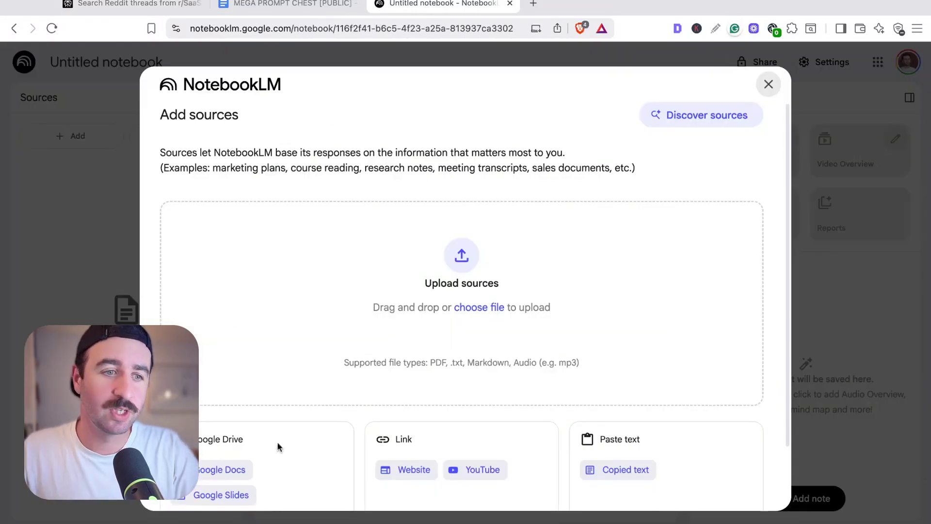
left_click(411, 470)
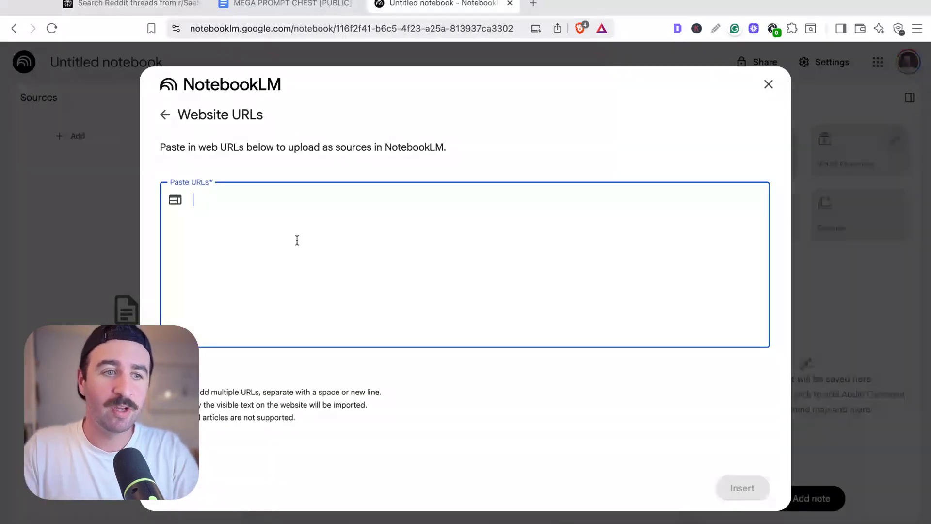
key("super+v")
left_click(754, 497)
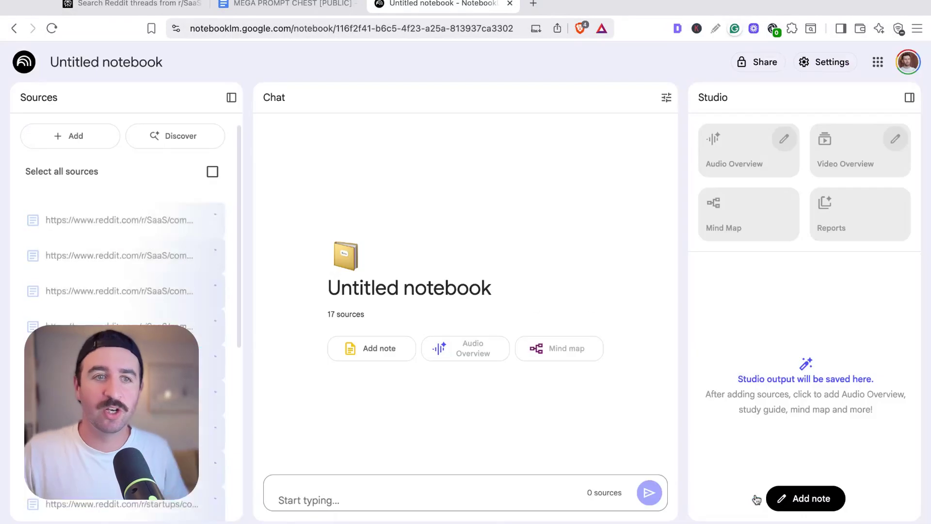
type("what are the most common complaints for saas companies right now?")
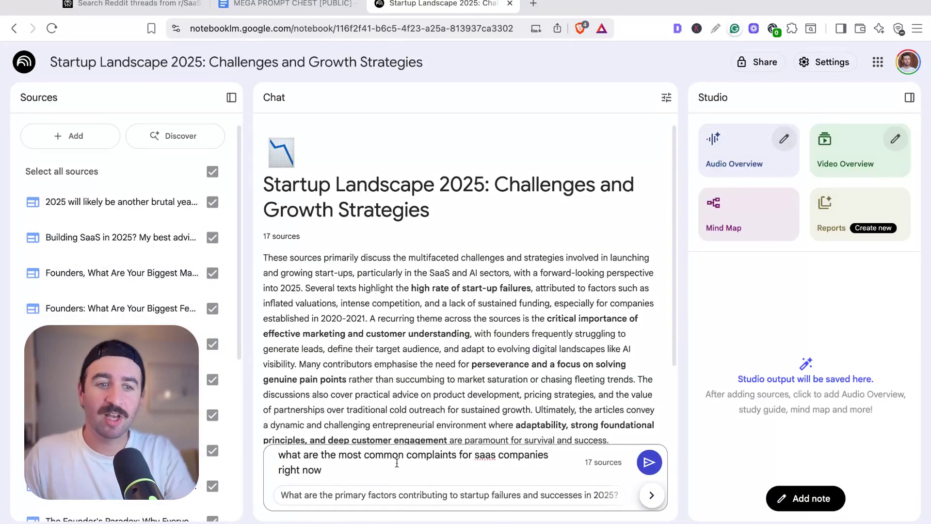
key("Return")
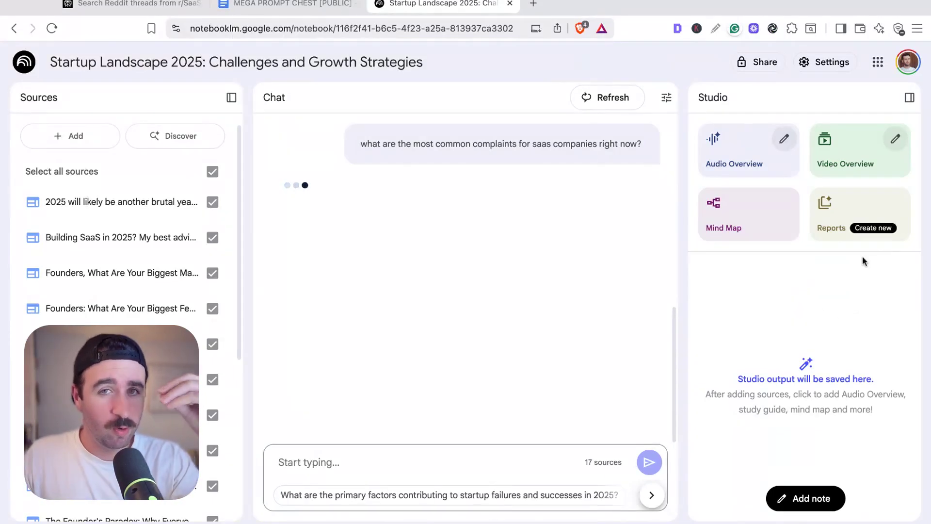
Generate a Blog post report from the Studio panel's Reports options
left_click(886, 228)
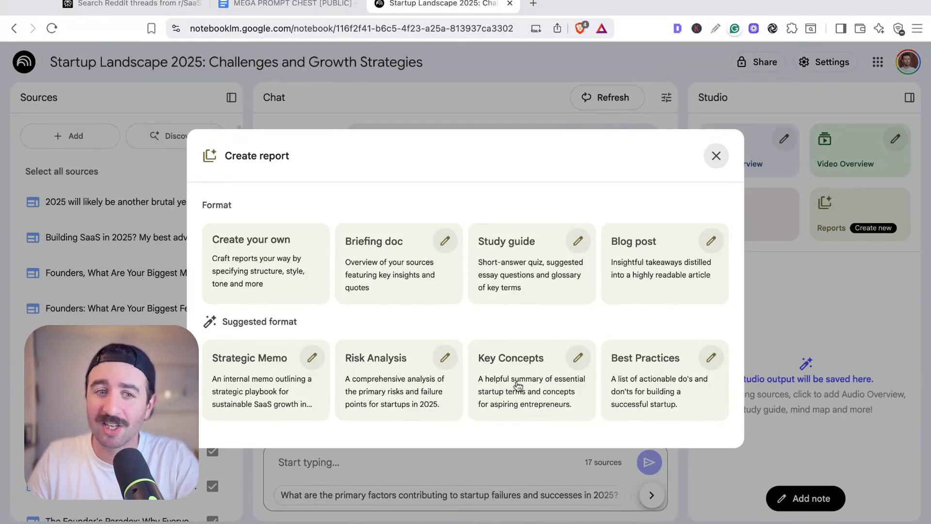
left_click(652, 273)
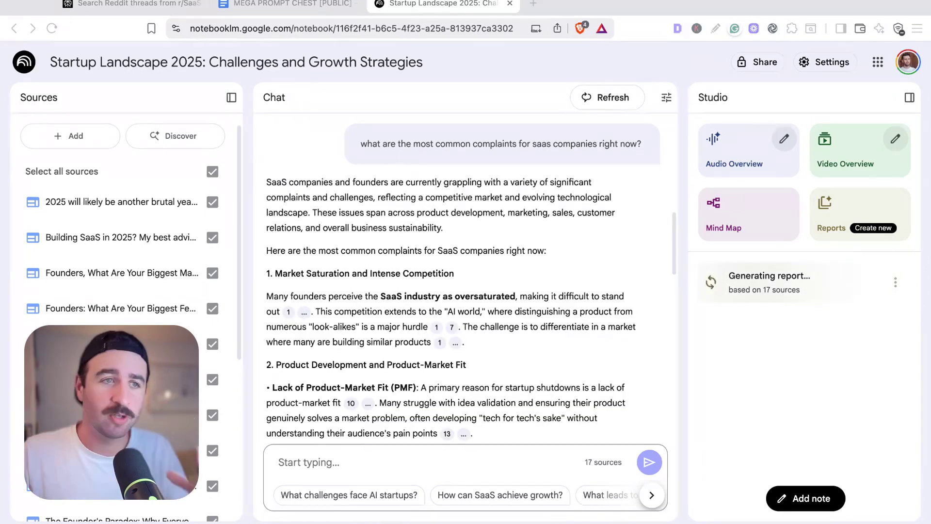
Start a fresh Perplexity query and paste the newsletter platforms comparison prompt
left_click(114, 7)
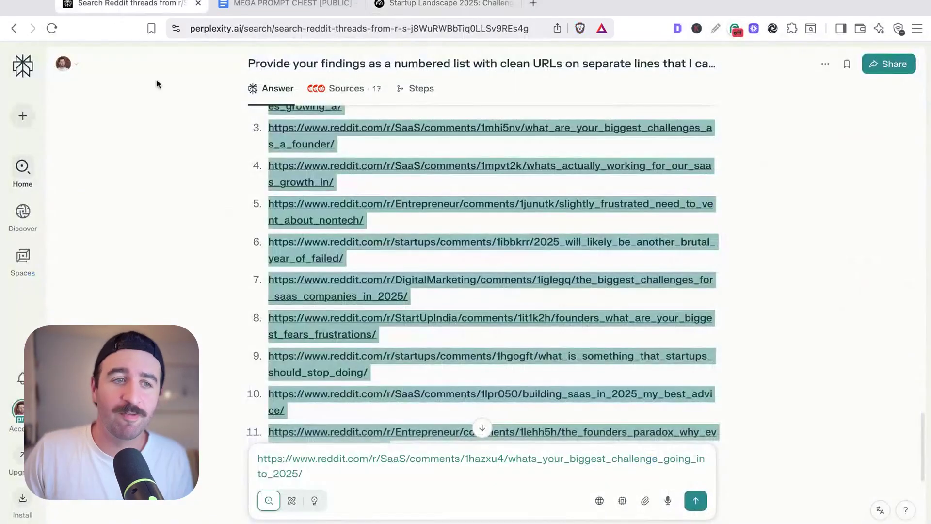
left_click(23, 166)
left_click(353, 270)
type("Find comprehensive feature comparison pages and pricing information for major newsletter platforms: Substack, ConvertKit, Beehiiv, Ghost, Buttondown, and Mailchimp. Include direct links to their feature pages, pricing pages, and recent product update announcements.")
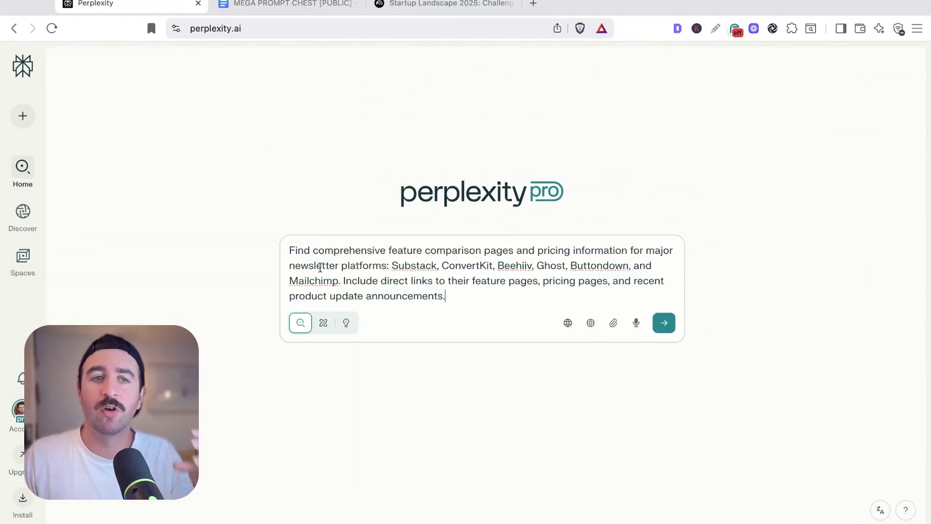
Highlight the feature, pricing and platform wording, then submit the prompt in Research mode
left_click_drag(323, 250, 481, 250)
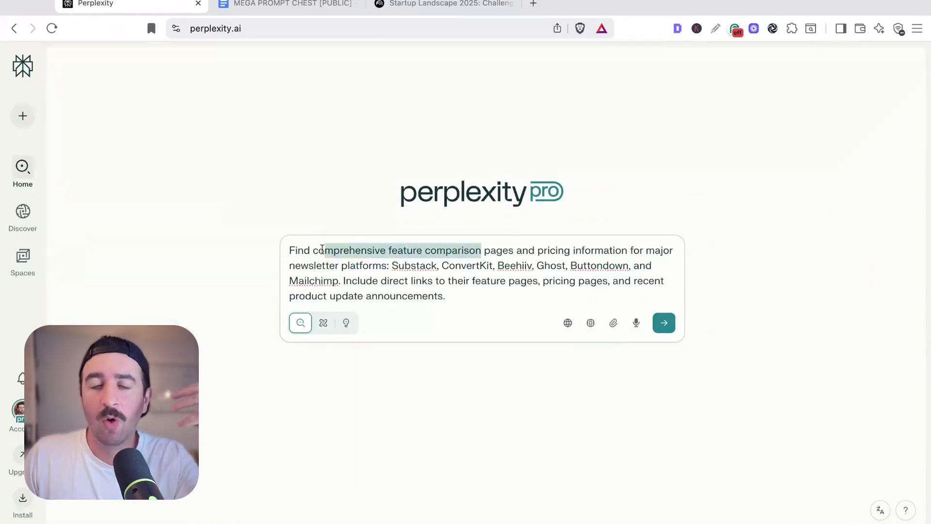
key("shift+Right")
key("shift+Right")
key("shift+Right")
key("shift+Right")
key("shift+Right")
key("shift+Right")
key("shift+Right")
key("shift+Right")
key("shift+Right")
key("shift+Right")
key("shift+Right")
key("shift+Right")
key("shift+Right")
key("shift+Right")
key("shift+Right")
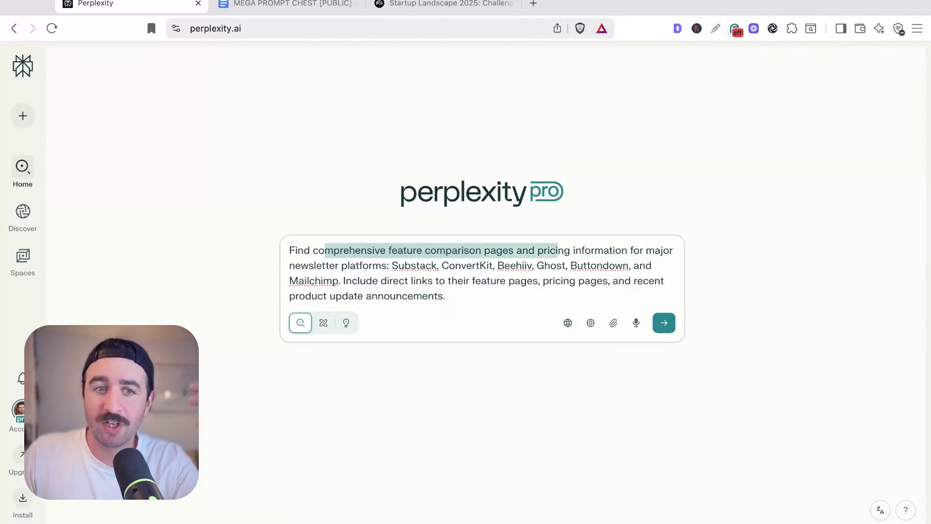
key("shift+Left")
key("shift+Left")
key("shift+Left")
key("shift+Left")
key("shift+Left")
key("shift+Left")
key("shift+Left")
key("shift+Left")
key("shift+Left")
key("shift+Down")
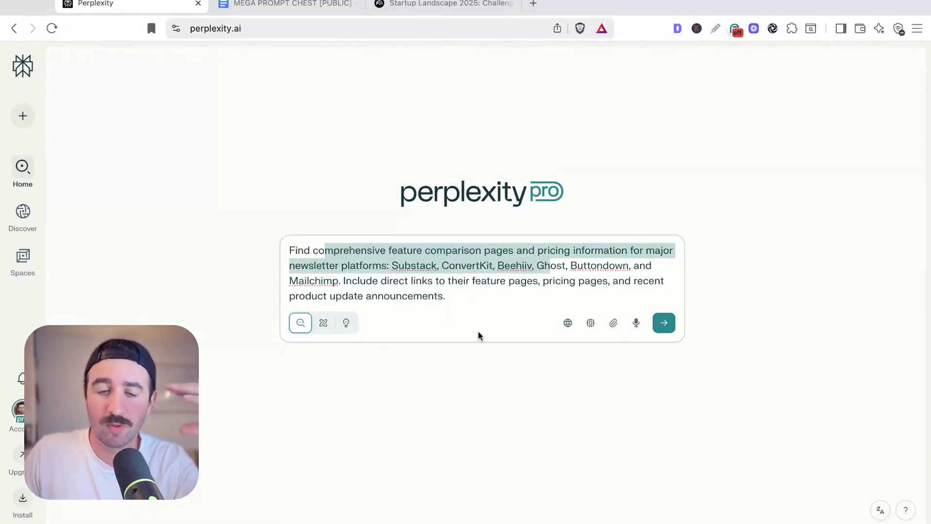
left_click(416, 250)
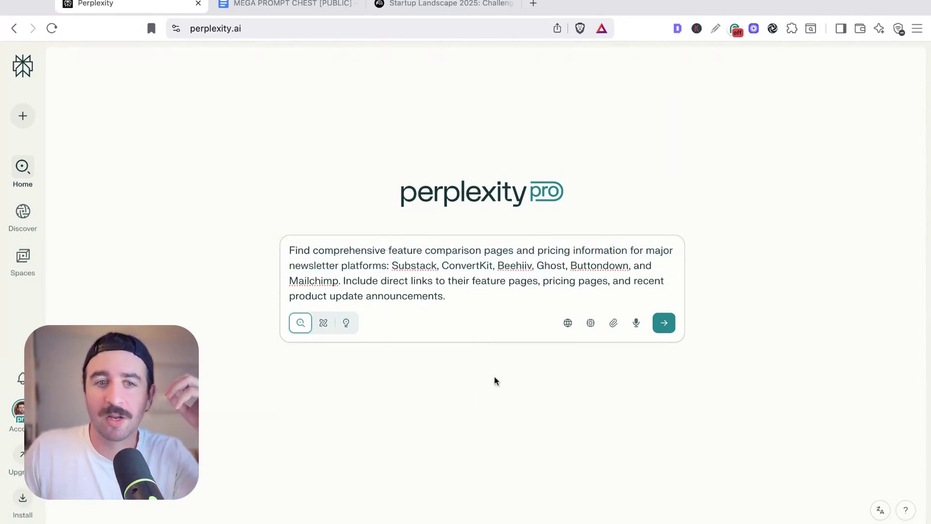
left_click(324, 323)
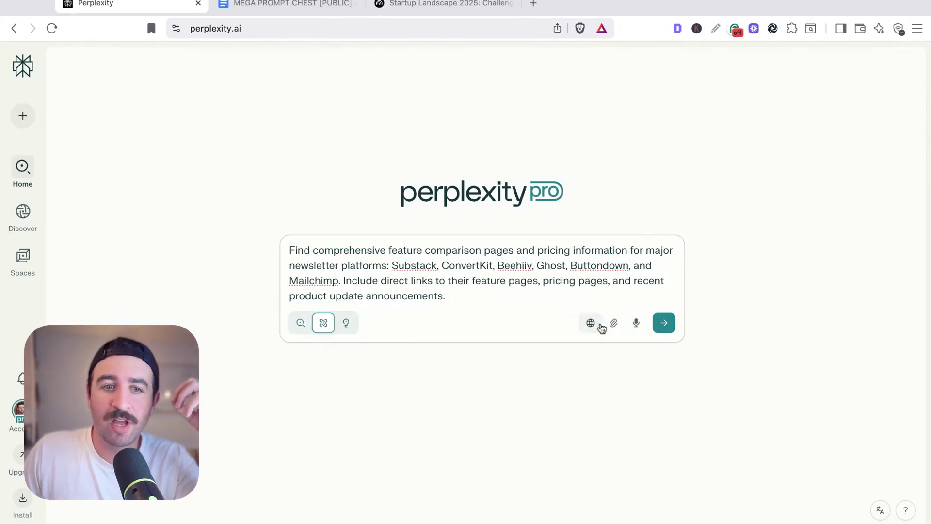
left_click(665, 323)
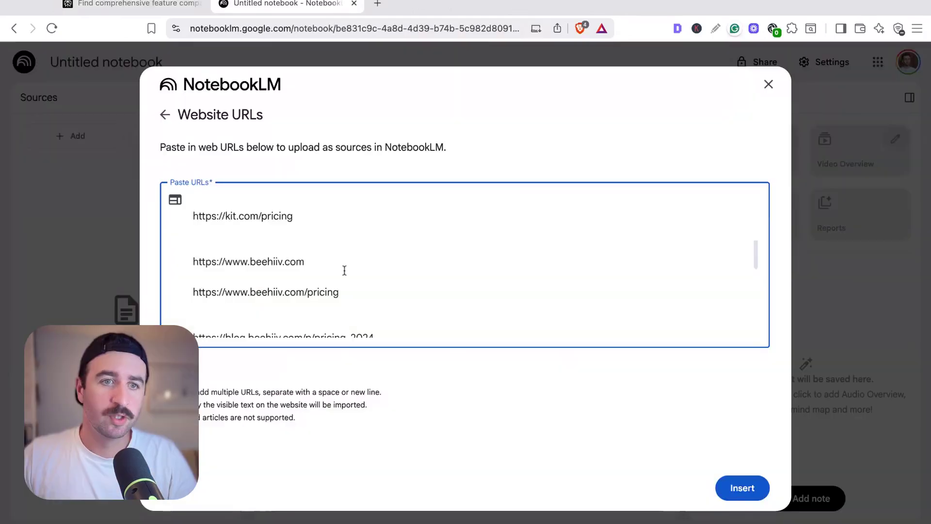
Add the newsletter-platform URLs as 19 sources, then start a mind map and a report
scroll(342, 268, "down", 3)
left_click(743, 490)
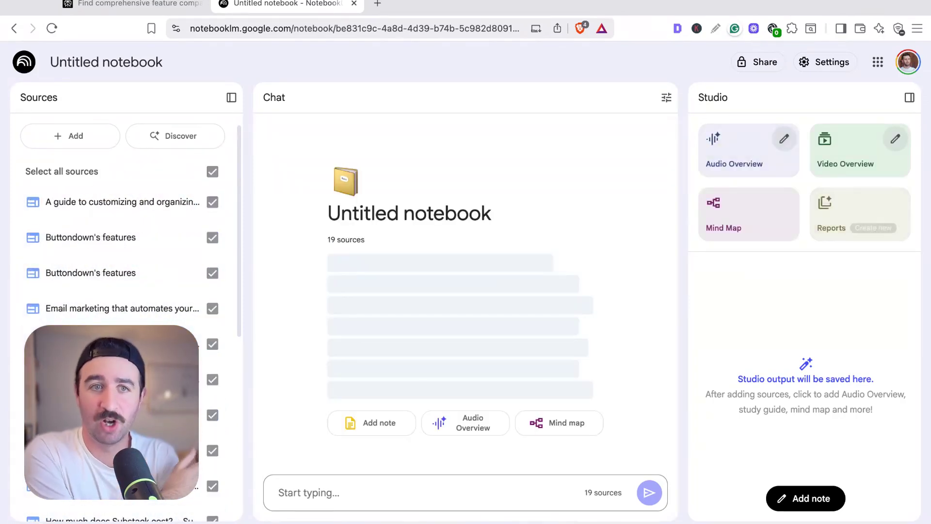
left_click(754, 226)
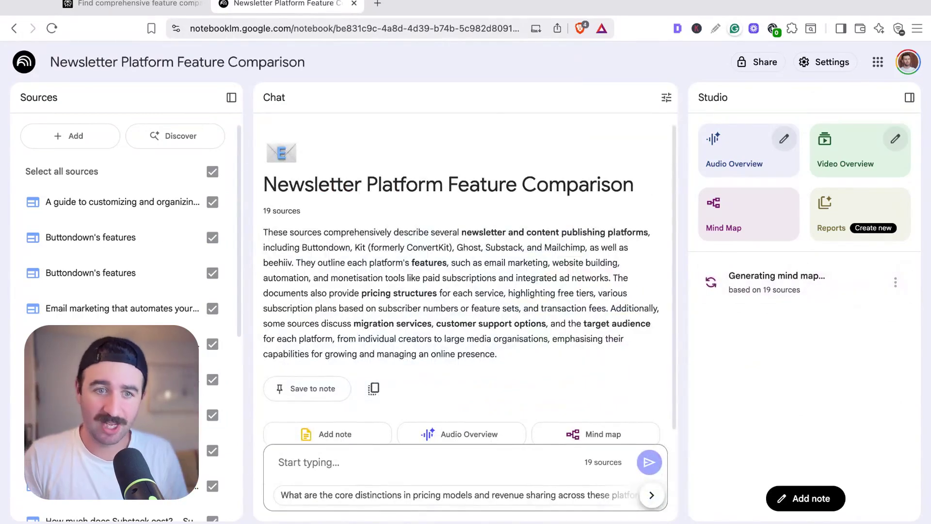
left_click(880, 210)
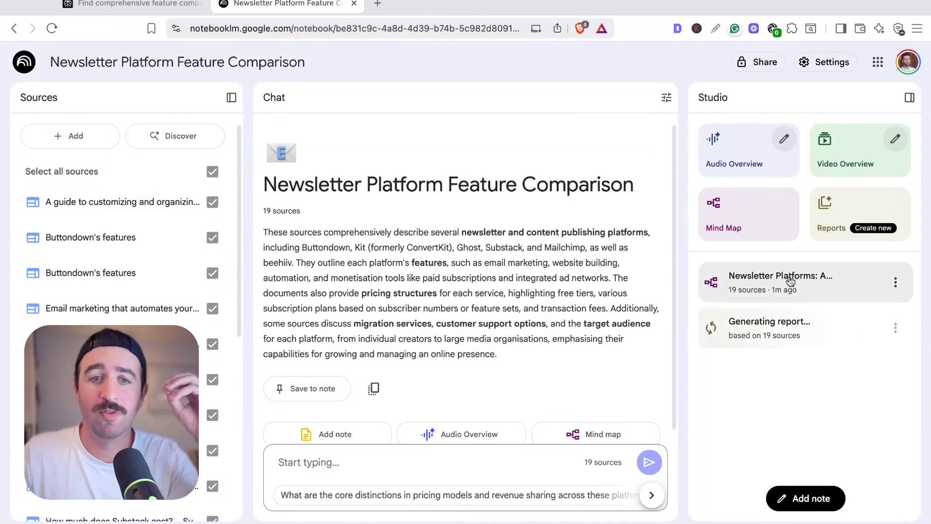
Open the mind map and expand then collapse Substack's Key Features and Pricing for Writers nodes
left_click(790, 284)
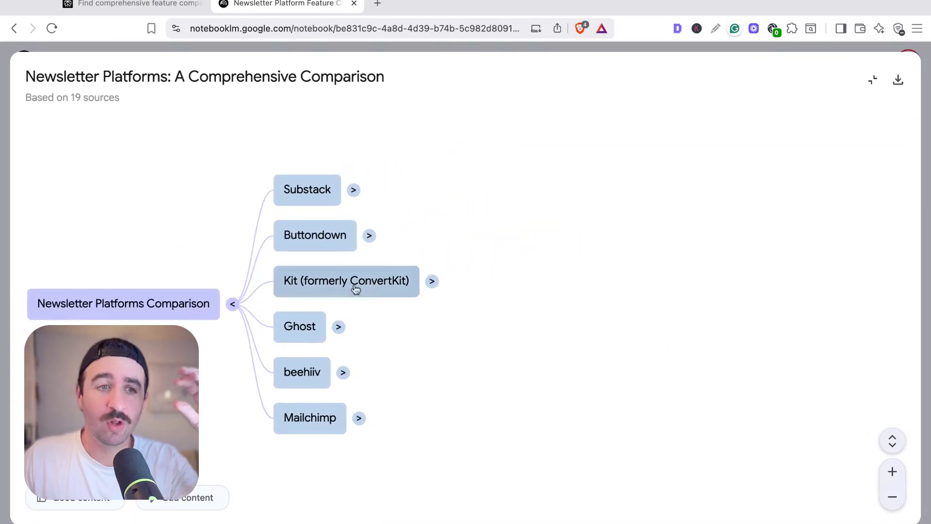
left_click(355, 191)
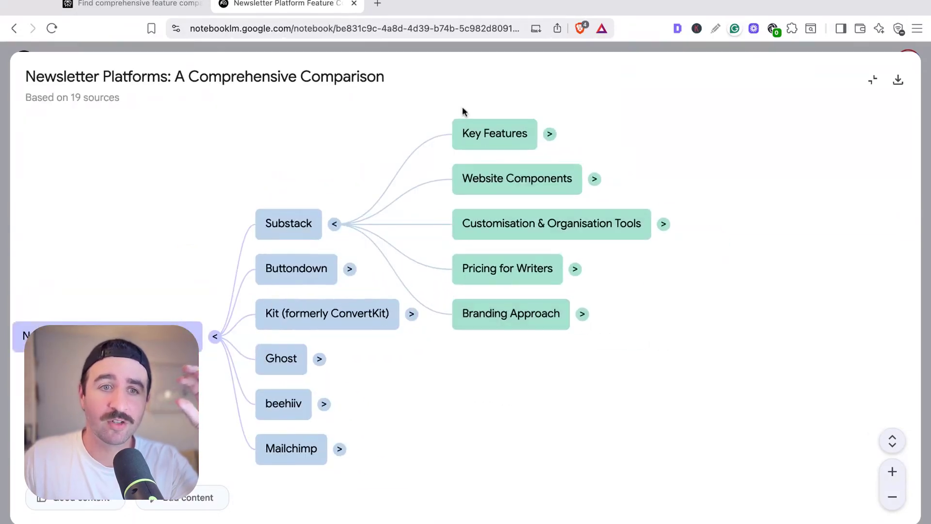
left_click(550, 135)
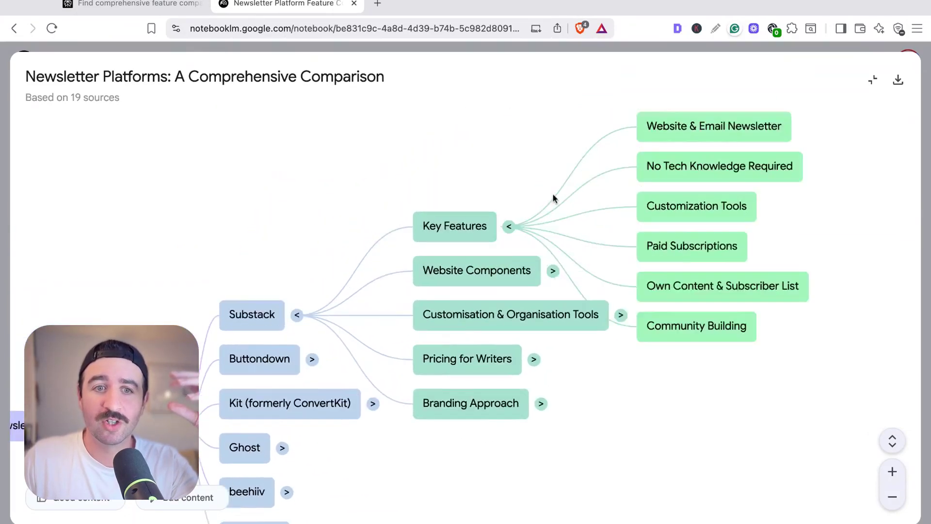
left_click(482, 288)
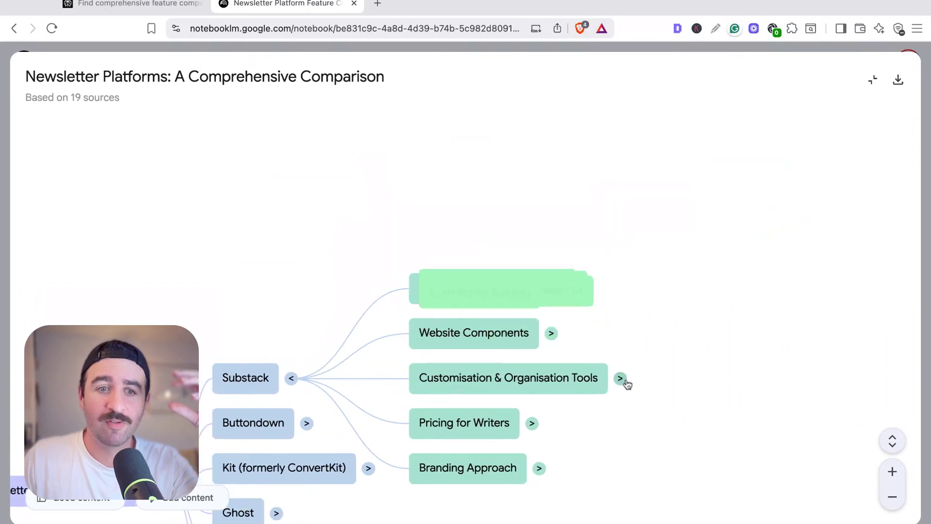
left_click(504, 274)
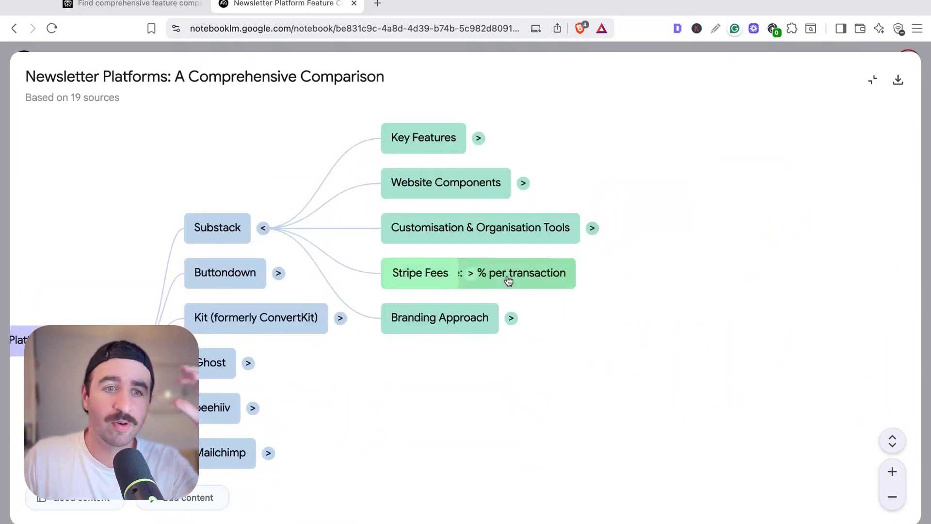
left_click(495, 290)
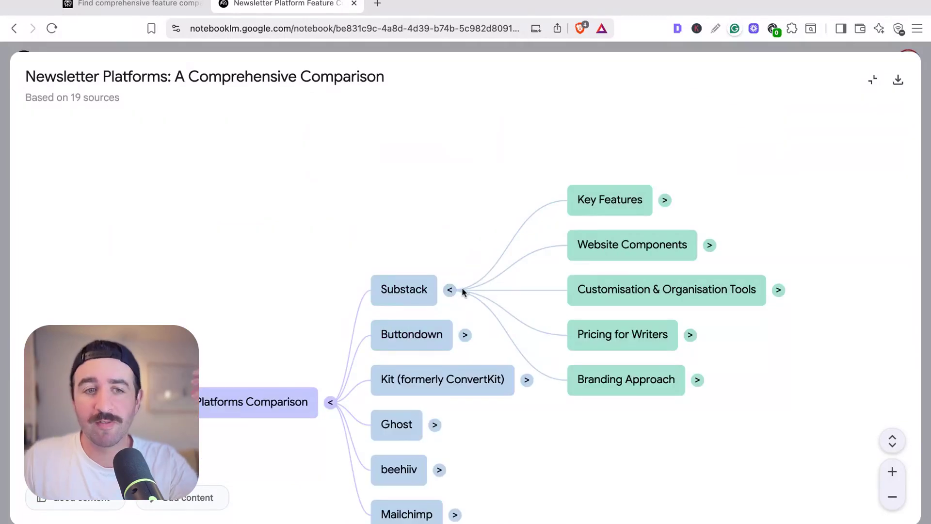
left_click(450, 292)
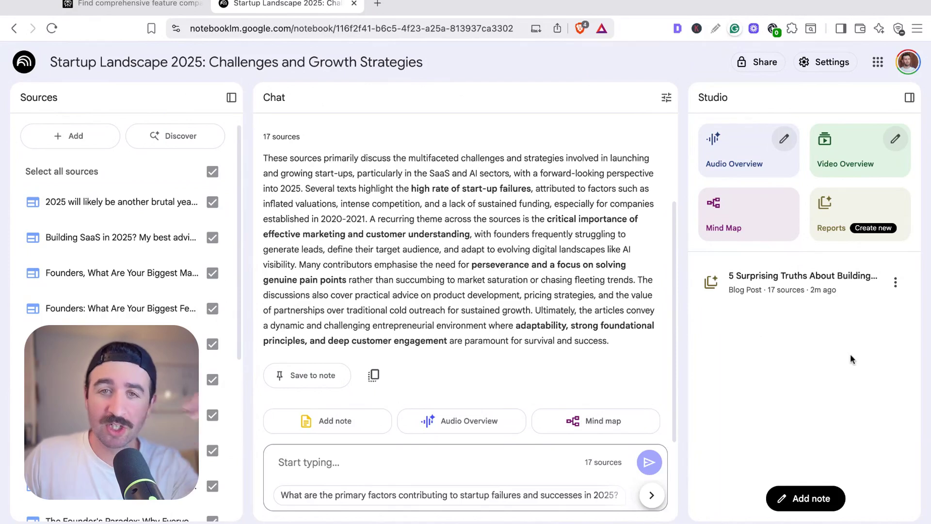
Open and read through the '5 Surprising Truths About Building a Startup' blog post report
left_click(801, 292)
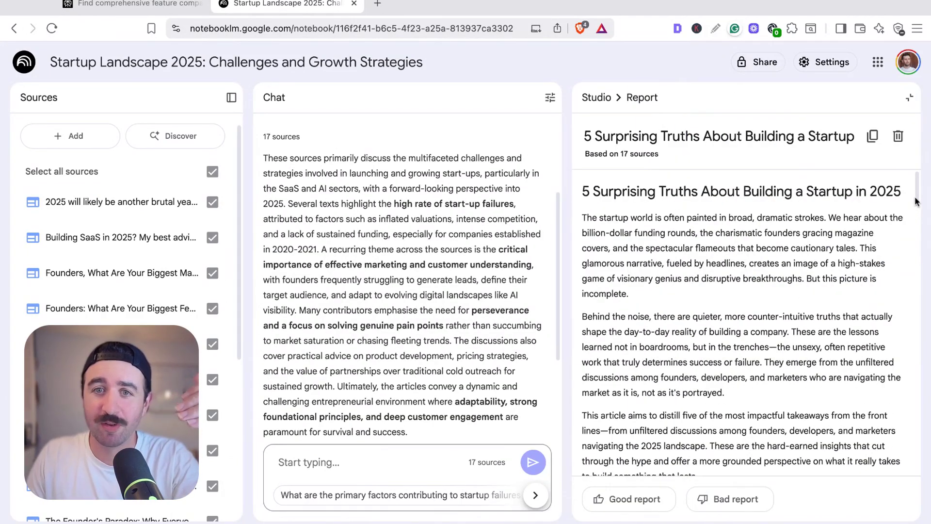
scroll(916, 202, "down", 10)
scroll(915, 201, "down", 20)
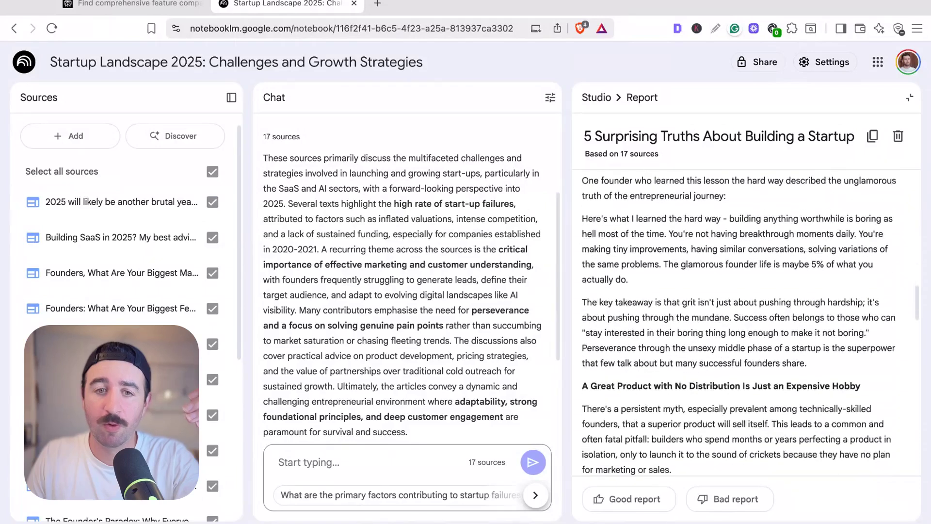
scroll(750, 325, "down", 8)
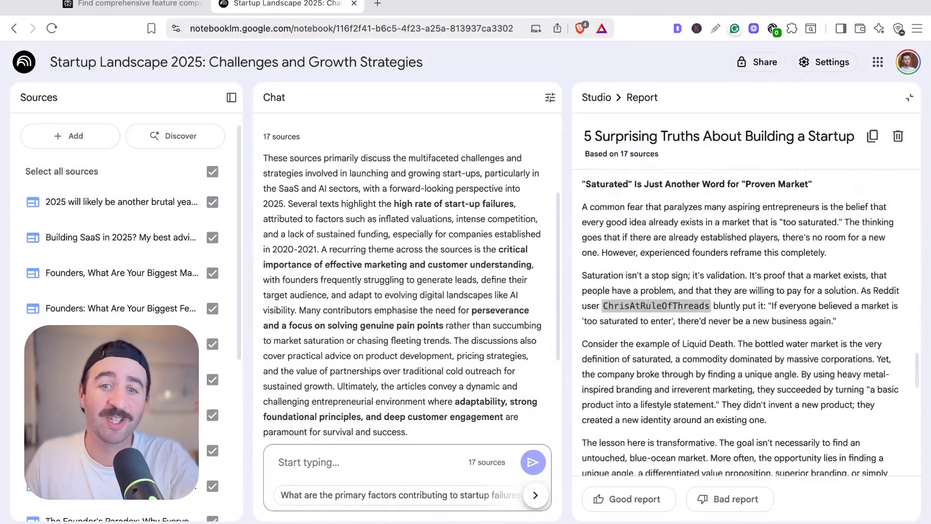
scroll(741, 323, "down", 9)
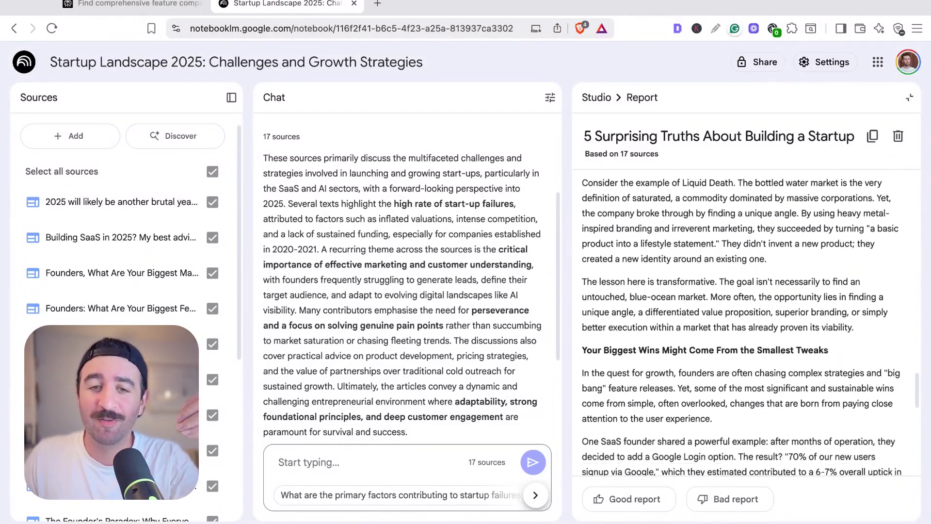
scroll(804, 342, "down", 1)
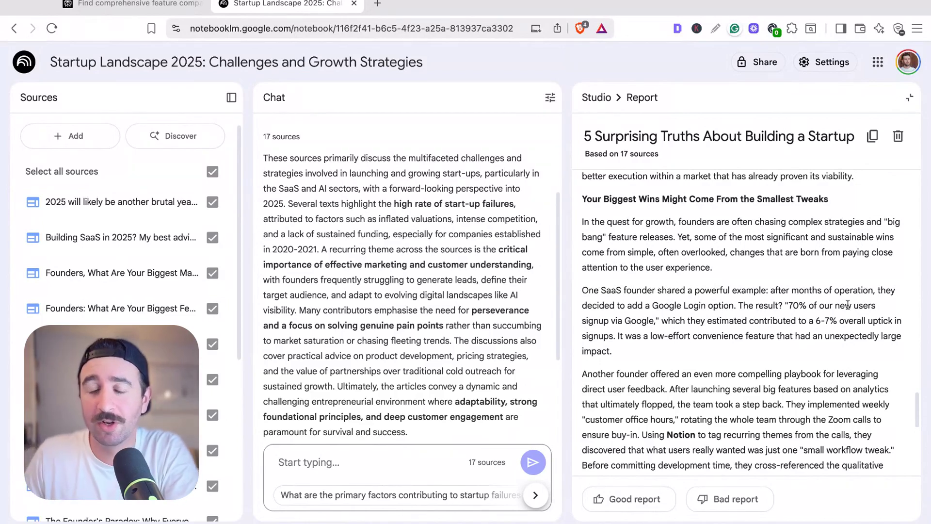
scroll(918, 425, "down", 5)
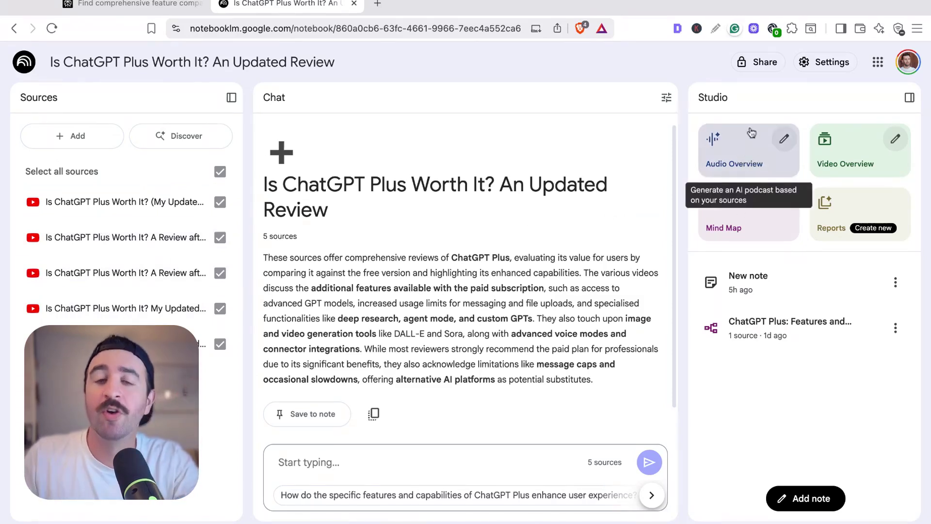
Start an Audio Overview for the ChatGPT Plus notebook, closing the report options without creating one
left_click(746, 154)
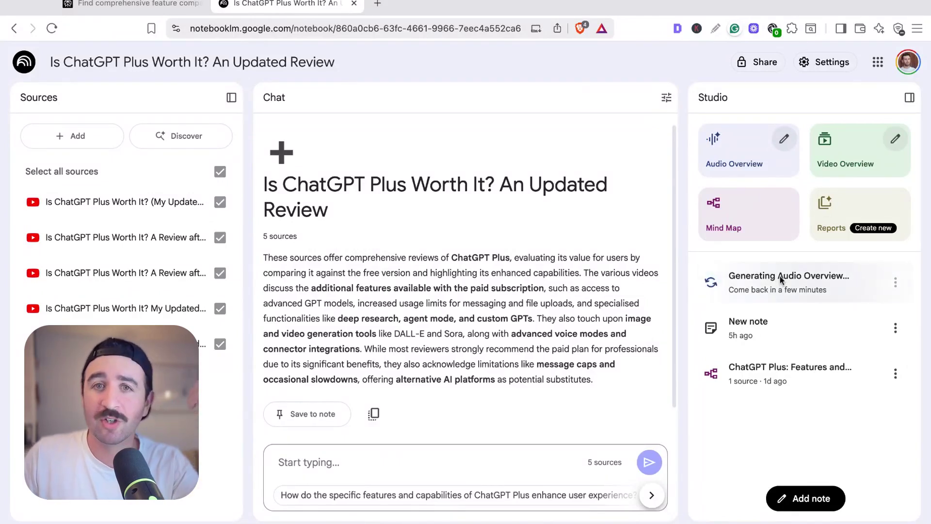
left_click(835, 216)
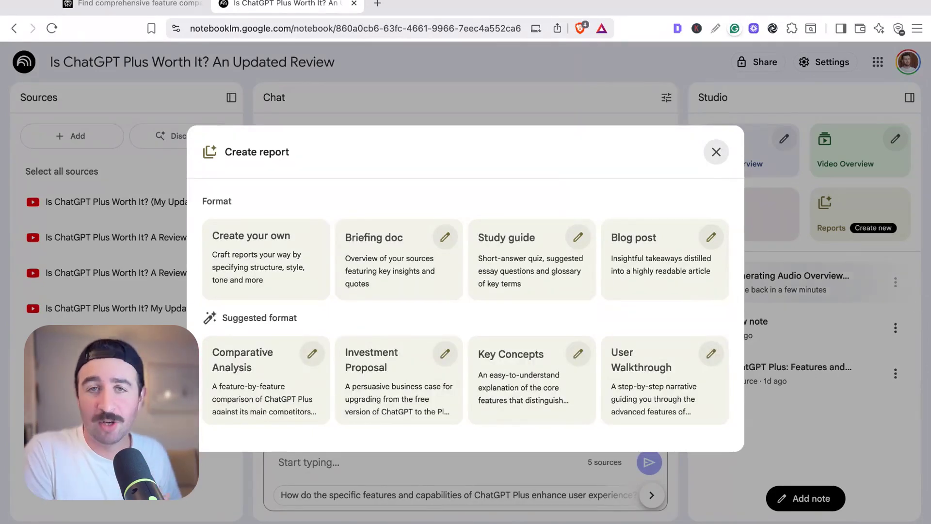
key("Escape")
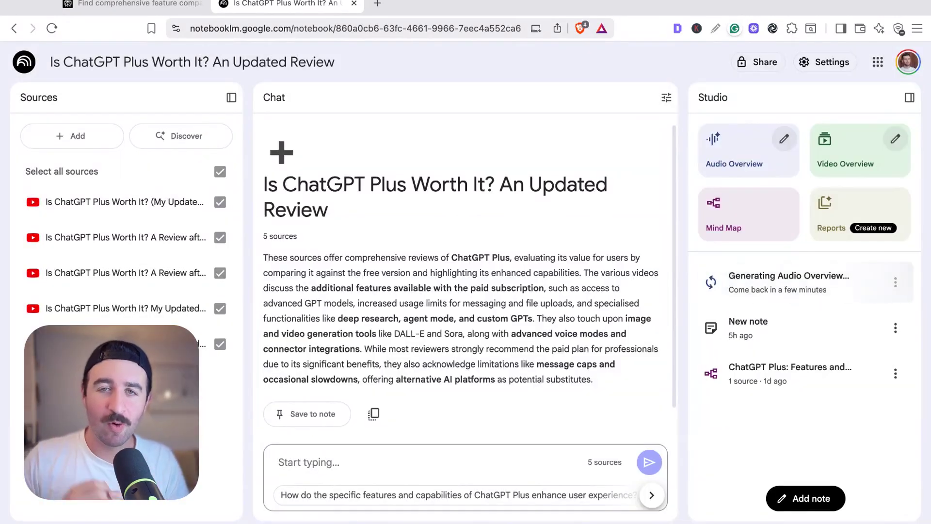